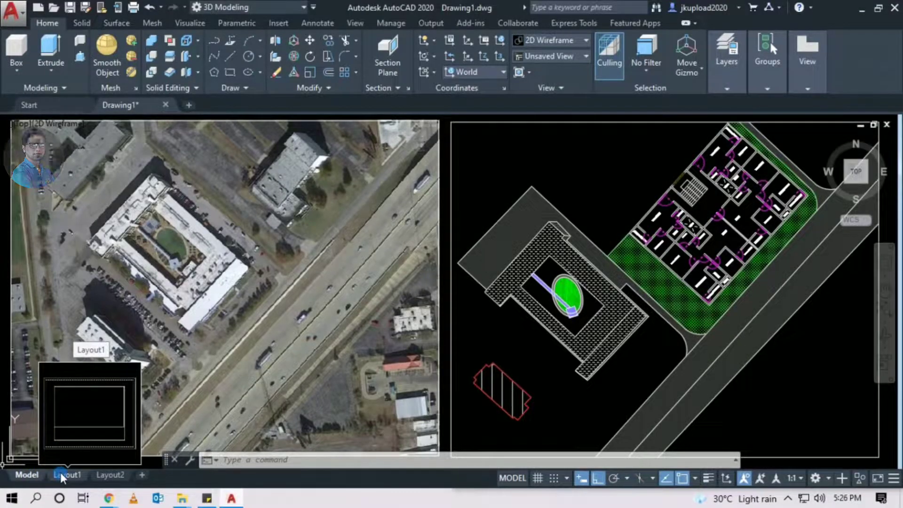
Step: Examine the aerial image, the site plan and the A3 to A0 sheet frames in model space
{"action": "scroll", "coordinate": [347, 351], "scroll_direction": "down", "scroll_amount": 5}
{"action": "scroll", "coordinate": [348, 346], "scroll_direction": "up", "scroll_amount": 5}
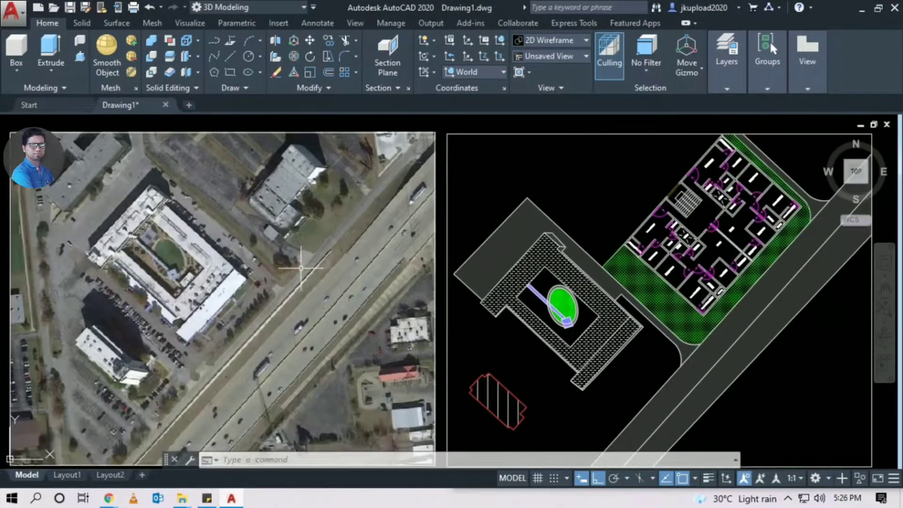
{"action": "left_click", "coordinate": [67, 474]}
{"action": "left_click", "coordinate": [26, 475]}
{"action": "scroll", "coordinate": [358, 302], "scroll_direction": "down", "scroll_amount": 2}
{"action": "mouse_move", "coordinate": [359, 303]}
{"action": "middle_mouse_down"}
{"action": "mouse_move", "coordinate": [338, 287]}
{"action": "mouse_move", "coordinate": [399, 291]}
{"action": "middle_mouse_up"}
{"action": "scroll", "coordinate": [480, 297], "scroll_direction": "up", "scroll_amount": 4}
{"action": "scroll", "coordinate": [282, 262], "scroll_direction": "down", "scroll_amount": 4}
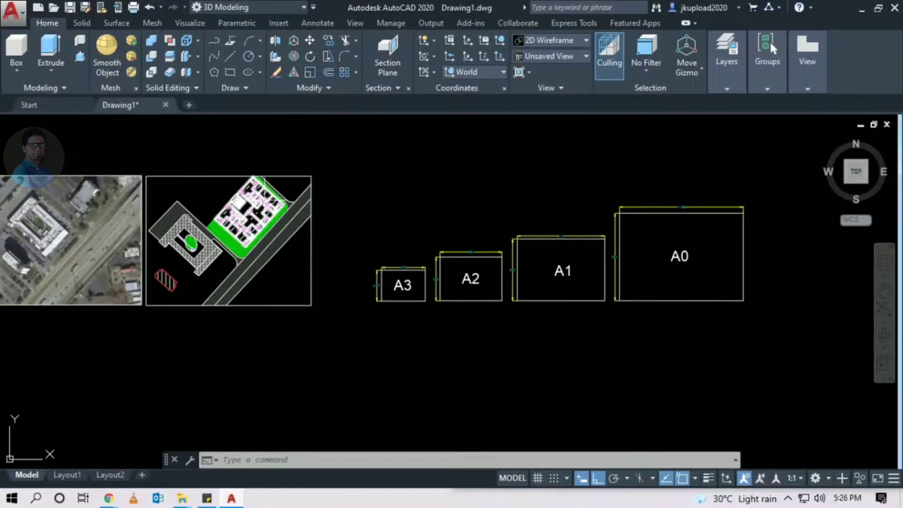
{"action": "scroll", "coordinate": [642, 256], "scroll_direction": "up", "scroll_amount": 2}
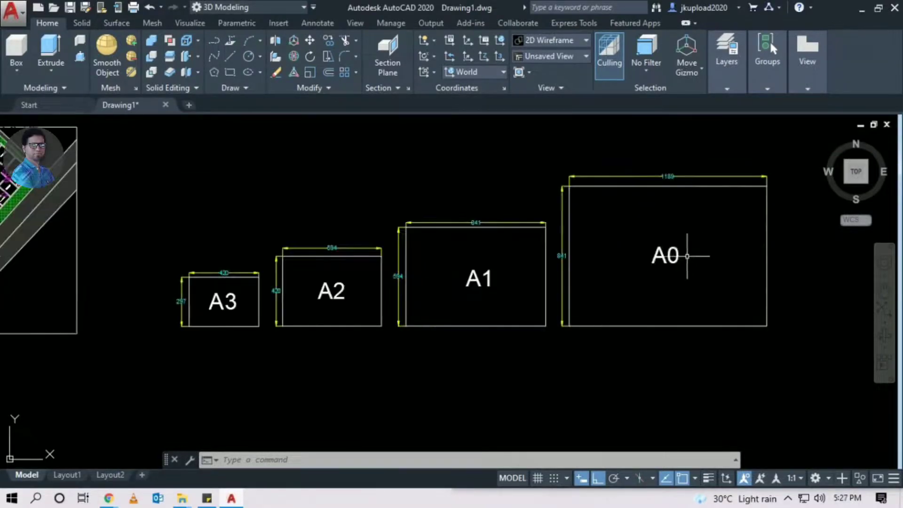
{"action": "scroll", "coordinate": [616, 254], "scroll_direction": "down", "scroll_amount": 2}
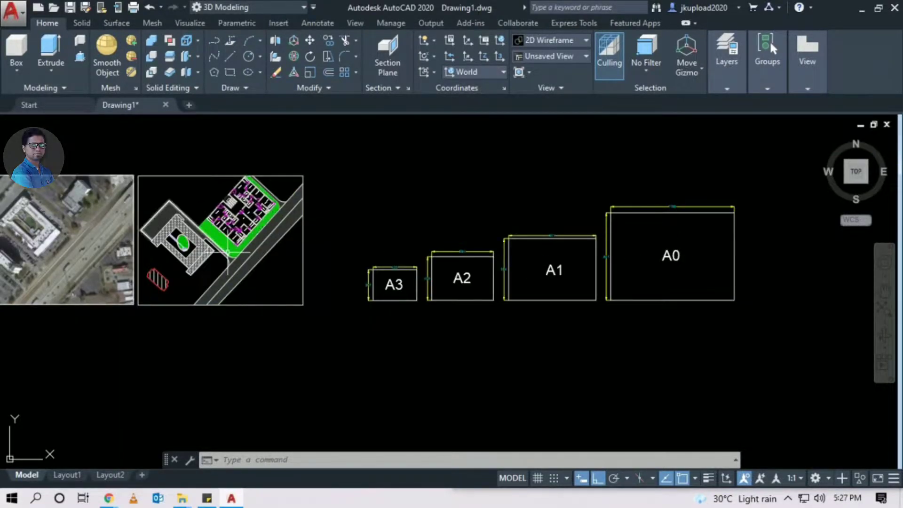
{"action": "left_click", "coordinate": [325, 271]}
{"action": "left_click", "coordinate": [137, 325]}
{"action": "type", "text": "sc"}
{"action": "key", "text": "Return"}
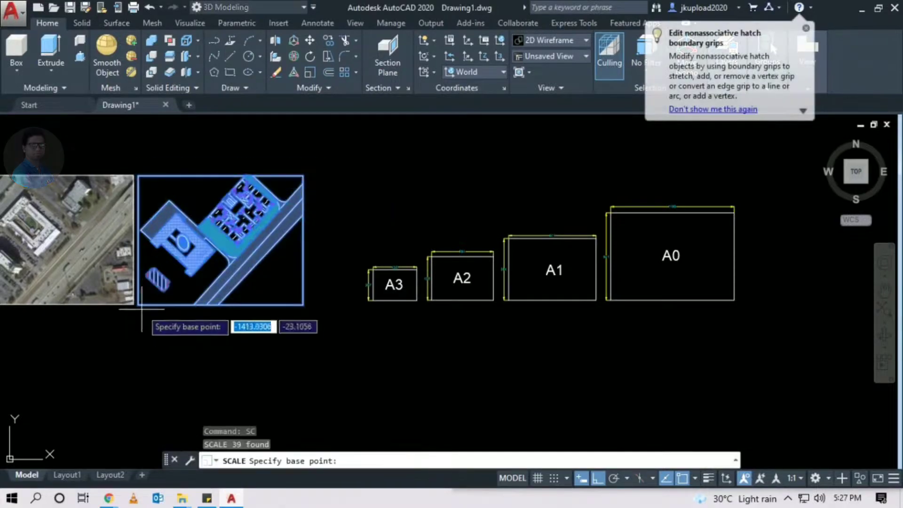
{"action": "left_click", "coordinate": [139, 305]}
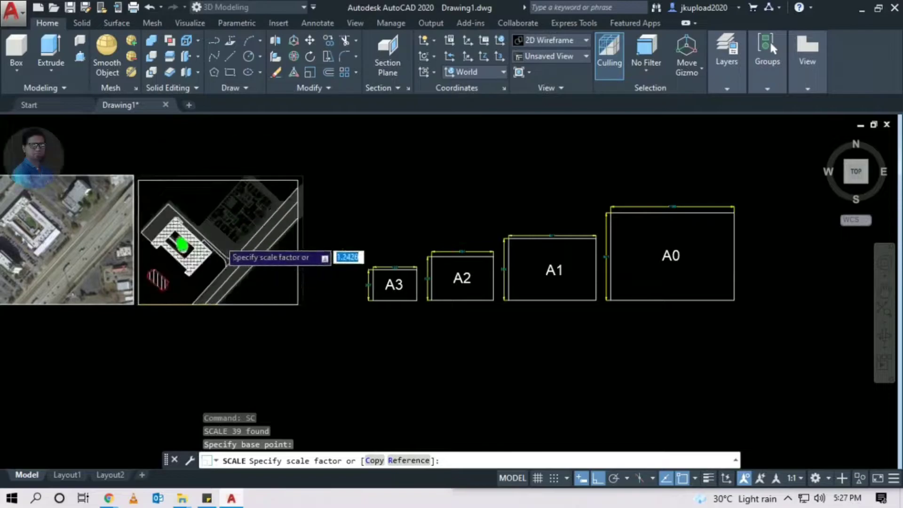
{"action": "scroll", "coordinate": [229, 231], "scroll_direction": "up", "scroll_amount": 4}
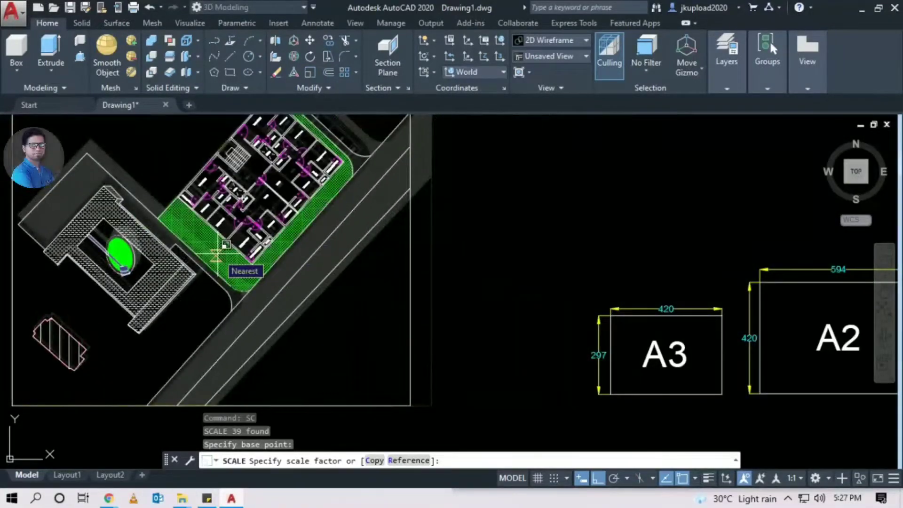
{"action": "scroll", "coordinate": [225, 244], "scroll_direction": "down", "scroll_amount": 3}
{"action": "key", "text": "Escape"}
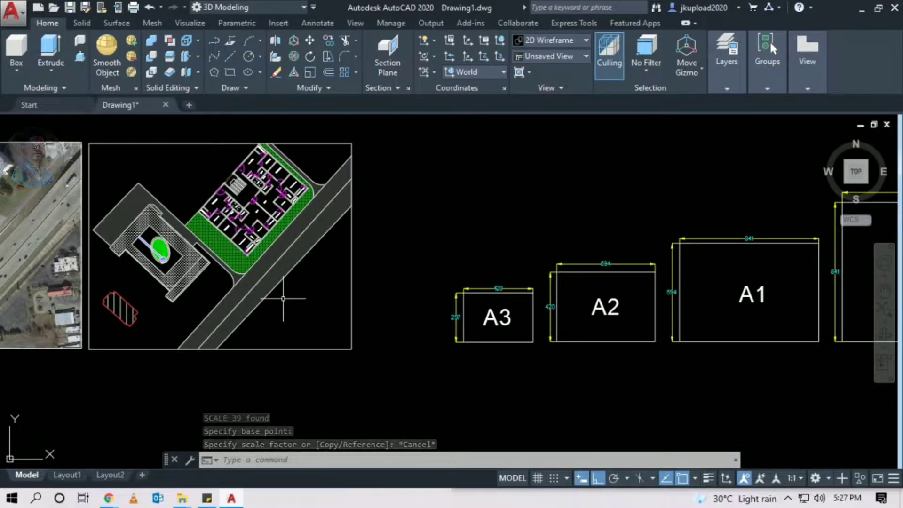
{"action": "scroll", "coordinate": [283, 299], "scroll_direction": "down", "scroll_amount": 2}
{"action": "left_click", "coordinate": [802, 220]}
{"action": "left_click", "coordinate": [396, 375]}
{"action": "type", "text": "m"}
{"action": "key", "text": "Return"}
{"action": "left_click", "coordinate": [696, 383]}
{"action": "key", "text": "Escape"}
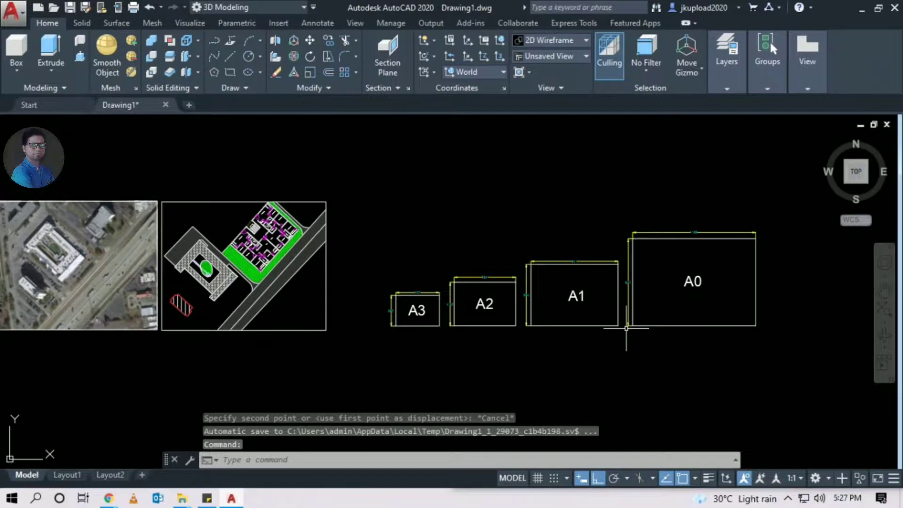
Step: Switch to Layout1 and inspect the properties of its existing viewport
{"action": "scroll", "coordinate": [420, 318], "scroll_direction": "up", "scroll_amount": 2}
{"action": "mouse_move", "coordinate": [658, 337]}
{"action": "middle_mouse_down"}
{"action": "mouse_move", "coordinate": [465, 360]}
{"action": "mouse_move", "coordinate": [540, 335]}
{"action": "middle_mouse_up"}
{"action": "scroll", "coordinate": [456, 357], "scroll_direction": "down", "scroll_amount": 1}
{"action": "scroll", "coordinate": [540, 335], "scroll_direction": "down", "scroll_amount": 2}
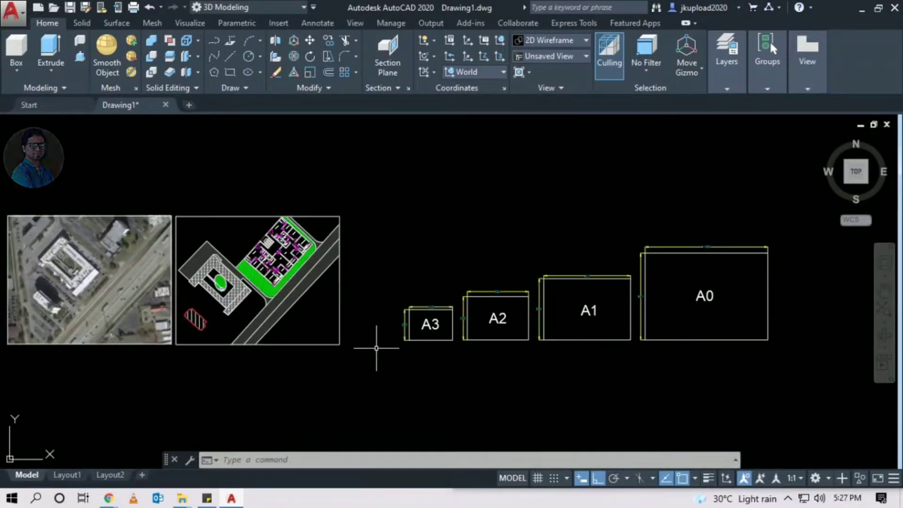
{"action": "left_click", "coordinate": [71, 473]}
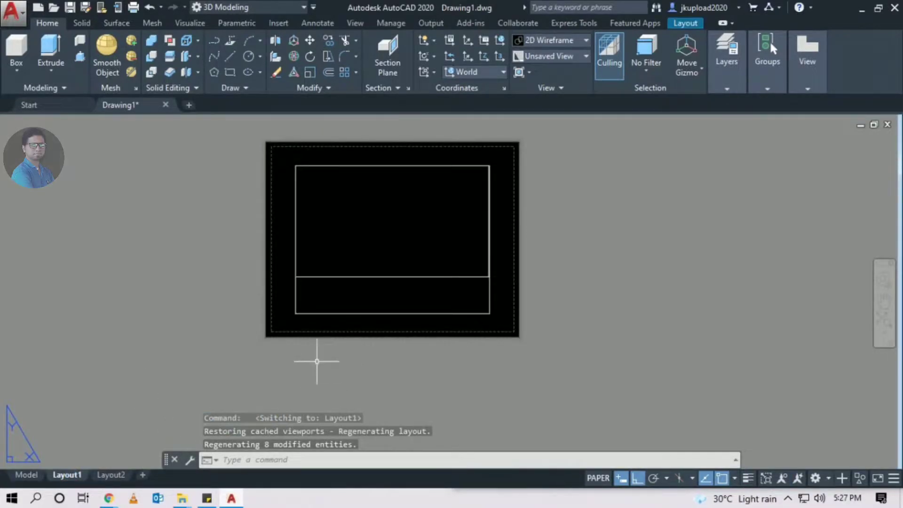
{"action": "left_click", "coordinate": [494, 193]}
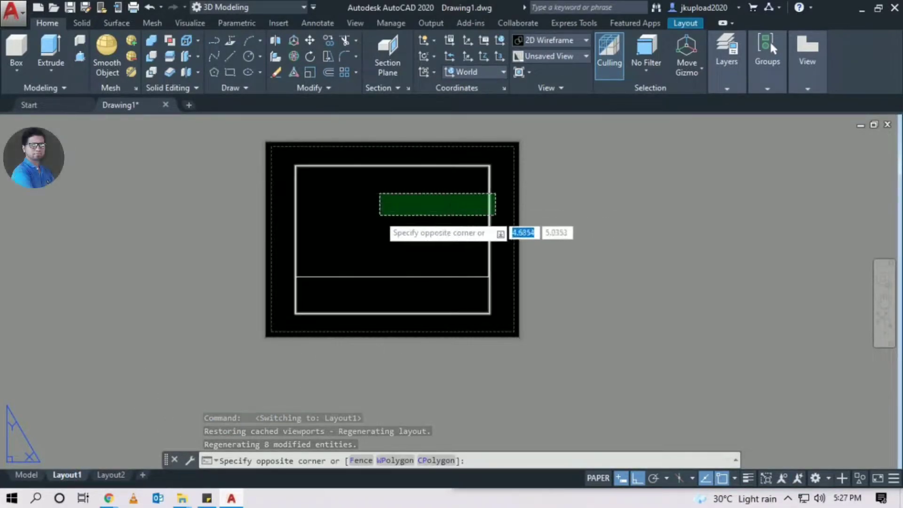
{"action": "left_click", "coordinate": [379, 216]}
{"action": "middle_click_drag", "start_coordinate": [368, 345], "coordinate": [241, 360]}
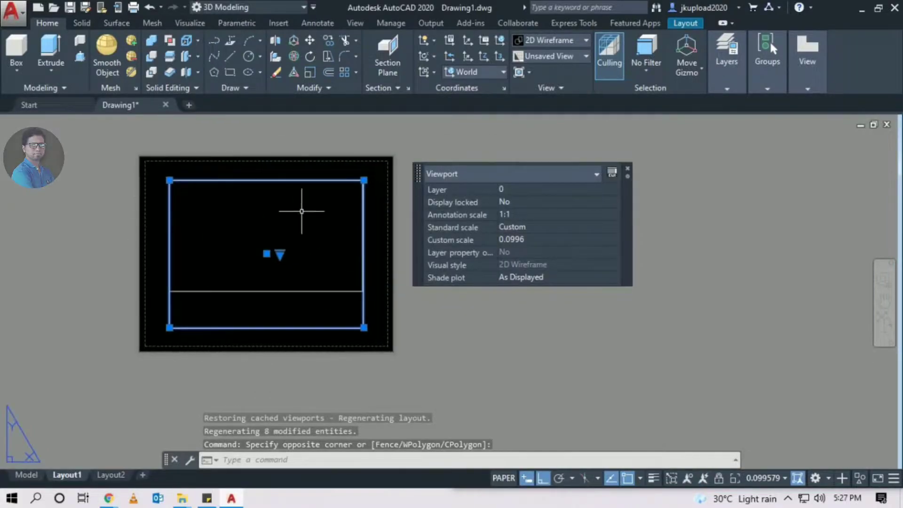
{"action": "key", "text": "Escape"}
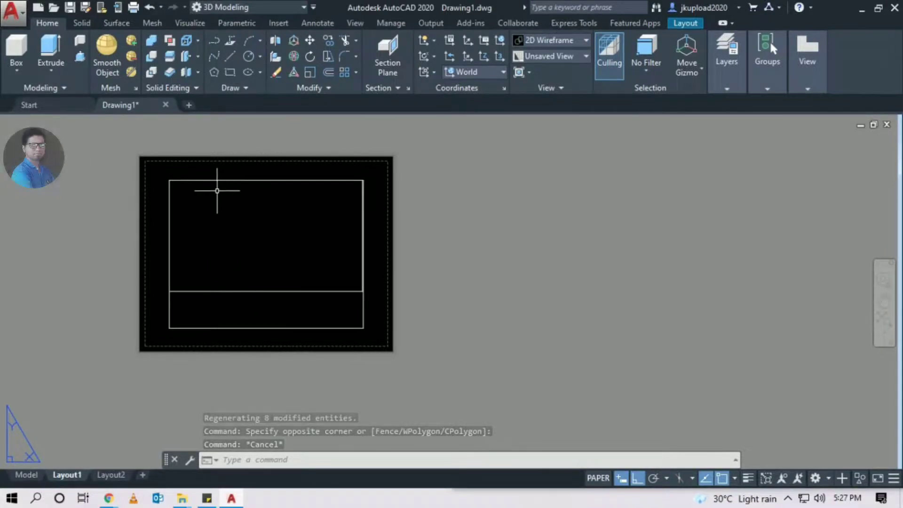
Step: Activate the Layout1 viewport and frame the aerial image and the site plan together inside it
{"action": "double_click", "coordinate": [262, 268]}
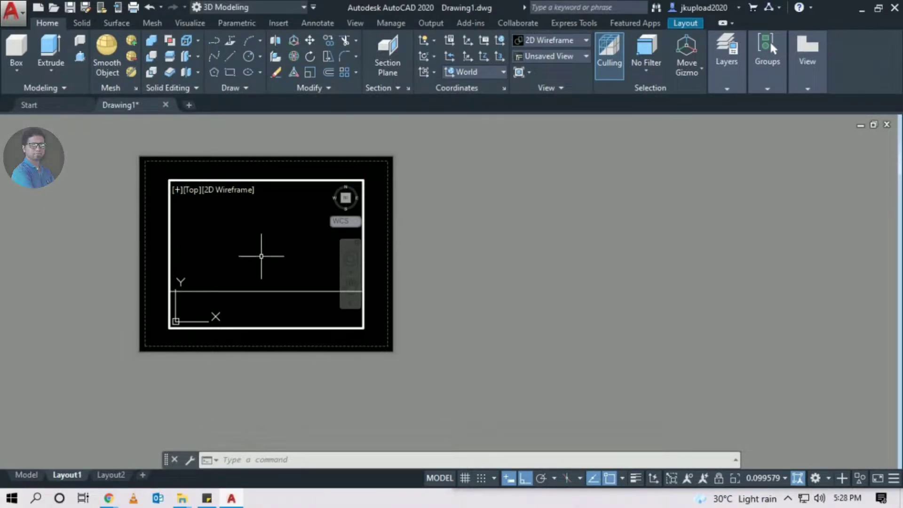
{"action": "scroll", "coordinate": [265, 253], "scroll_direction": "up", "scroll_amount": 6}
{"action": "scroll", "coordinate": [264, 253], "scroll_direction": "down", "scroll_amount": 5}
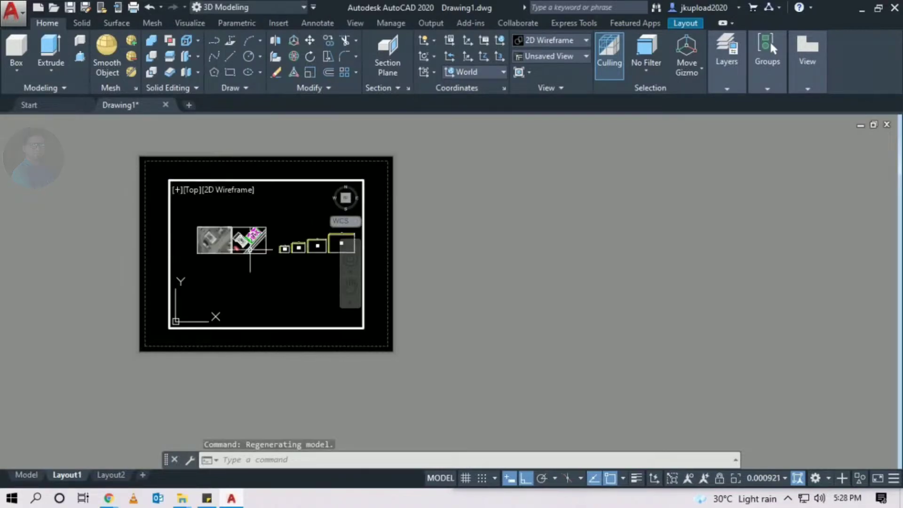
{"action": "scroll", "coordinate": [265, 253], "scroll_direction": "down", "scroll_amount": 3}
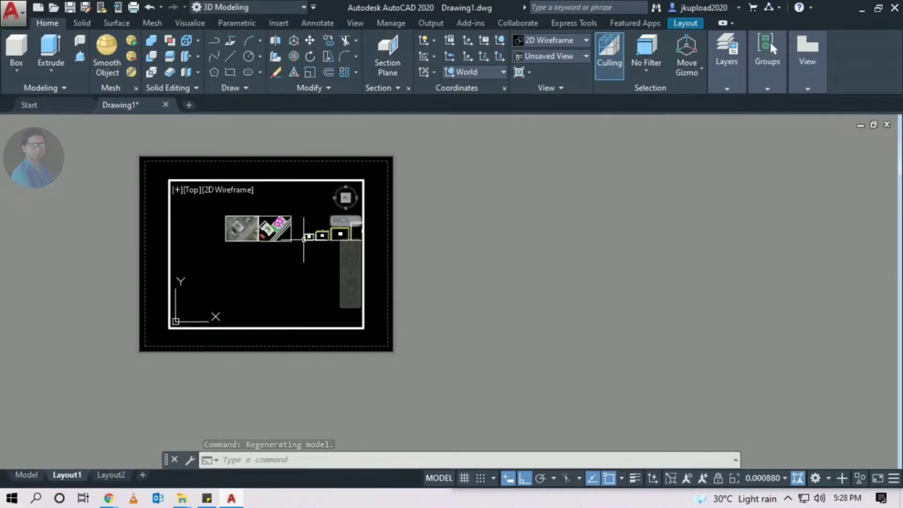
{"action": "left_click", "coordinate": [27, 475]}
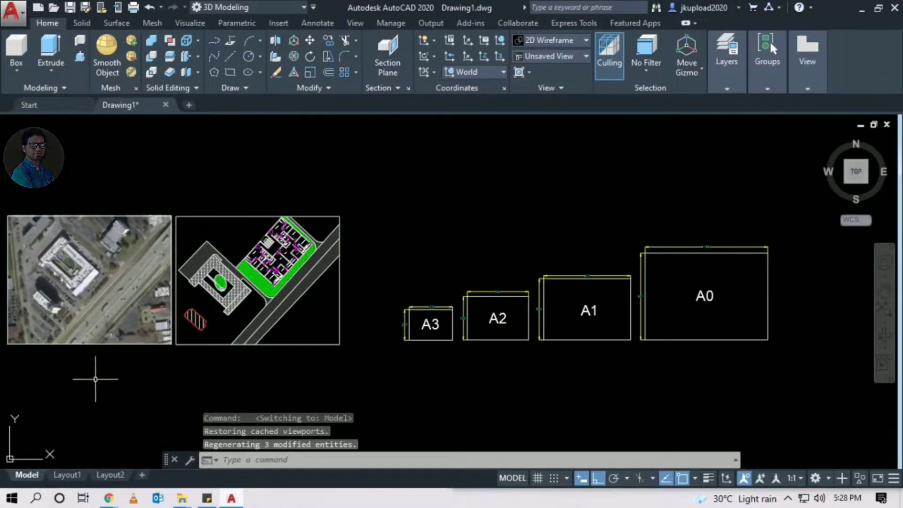
{"action": "left_click", "coordinate": [66, 474]}
{"action": "scroll", "coordinate": [250, 253], "scroll_direction": "up", "scroll_amount": 2}
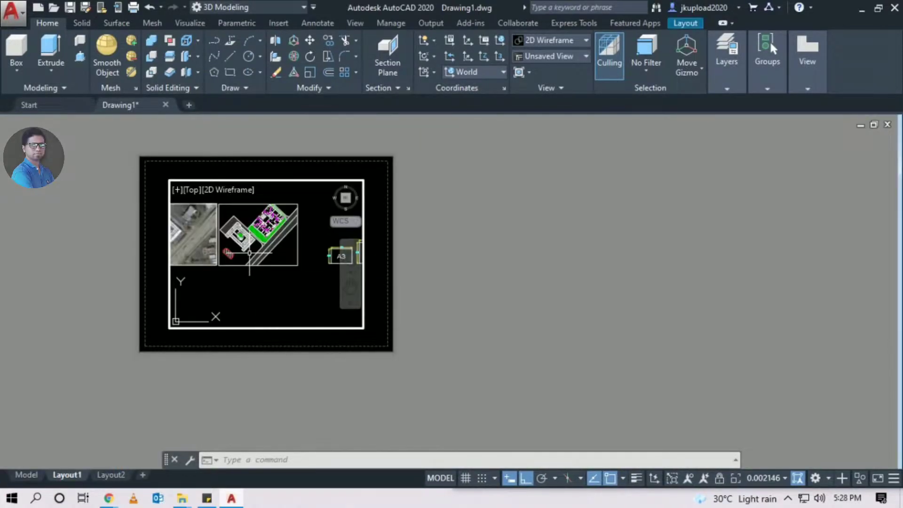
{"action": "scroll", "coordinate": [251, 251], "scroll_direction": "down", "scroll_amount": 2}
{"action": "scroll", "coordinate": [251, 251], "scroll_direction": "up", "scroll_amount": 2}
{"action": "scroll", "coordinate": [250, 249], "scroll_direction": "down", "scroll_amount": 2}
{"action": "scroll", "coordinate": [250, 248], "scroll_direction": "up", "scroll_amount": 1}
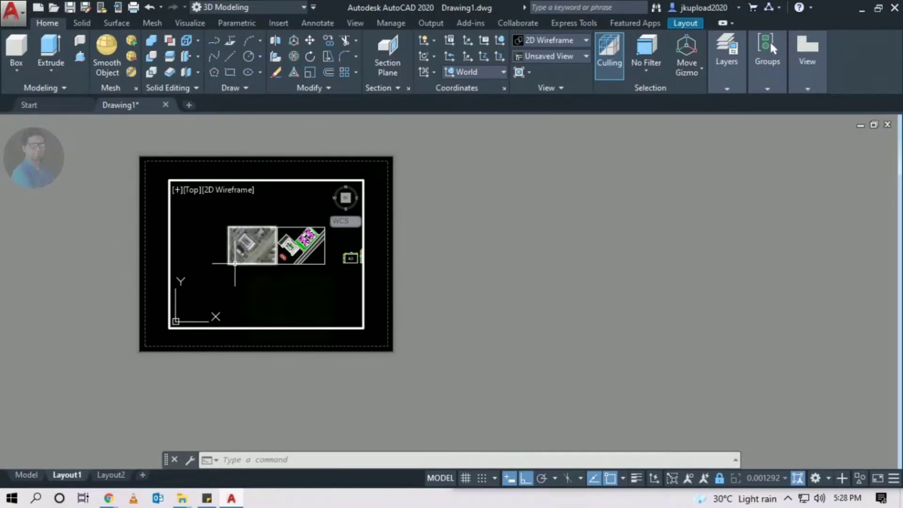
Step: Test zooming and panning over the locked viewport on the Layout1 sheet
{"action": "mouse_move", "coordinate": [234, 263]}
{"action": "scroll", "coordinate": [235, 263], "scroll_direction": "up", "scroll_amount": 2}
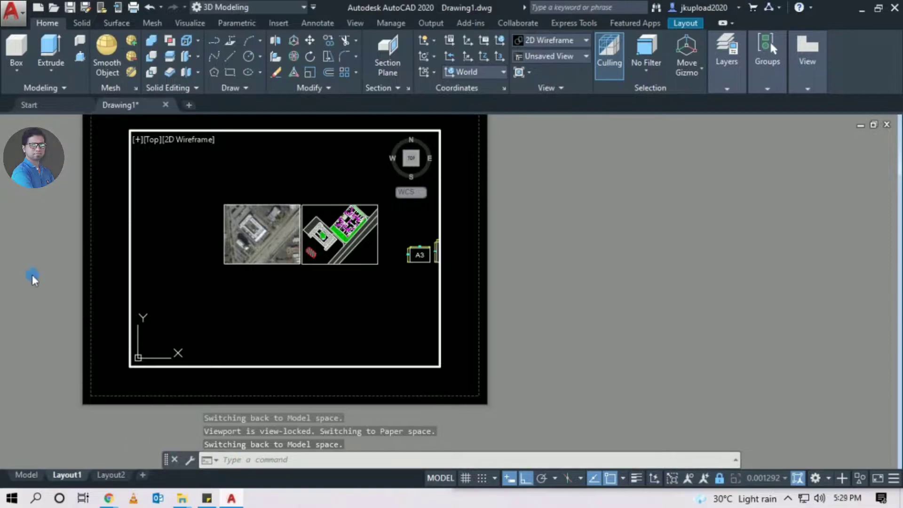
{"action": "scroll", "coordinate": [235, 159], "scroll_direction": "up", "scroll_amount": 2}
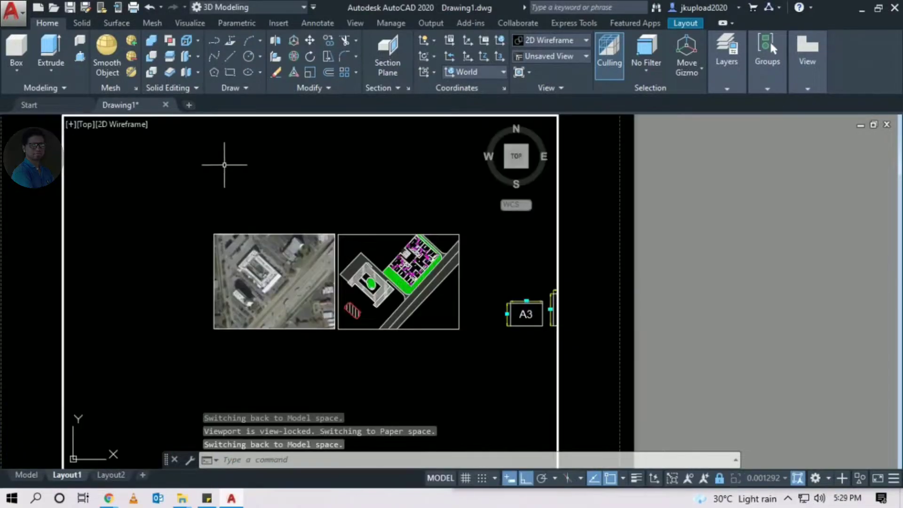
{"action": "middle_click_drag", "start_coordinate": [222, 165], "coordinate": [398, 163]}
{"action": "scroll", "coordinate": [423, 182], "scroll_direction": "down", "scroll_amount": 2}
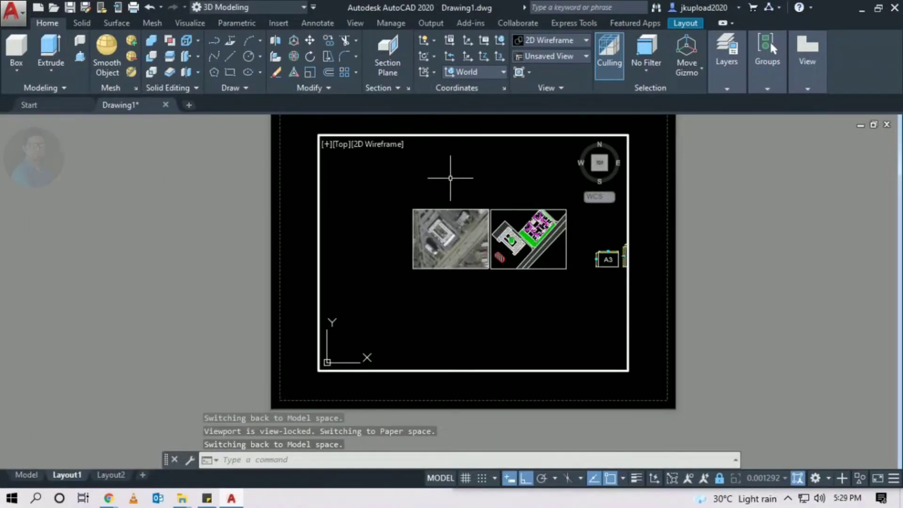
{"action": "middle_click_drag", "start_coordinate": [451, 178], "coordinate": [448, 200]}
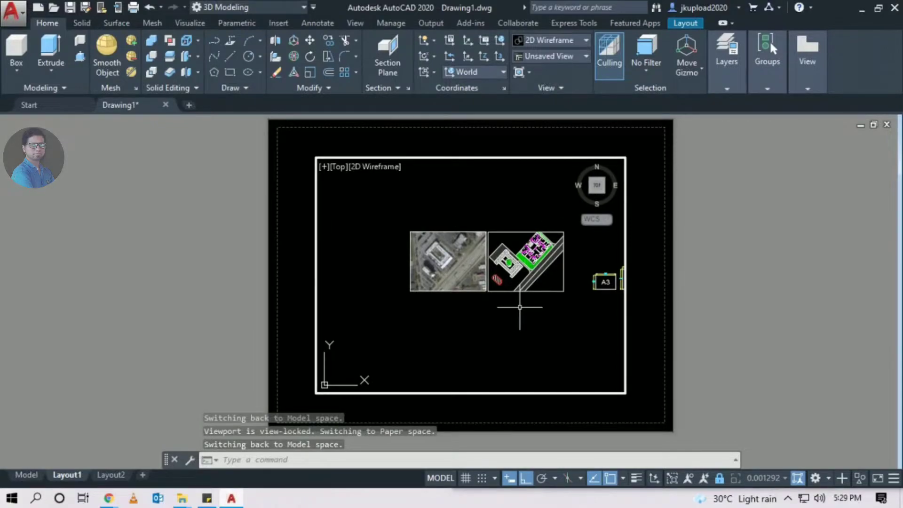
Step: Unlock the viewport display and enlarge the site plan until its frame fills the viewport
{"action": "left_click", "coordinate": [719, 479]}
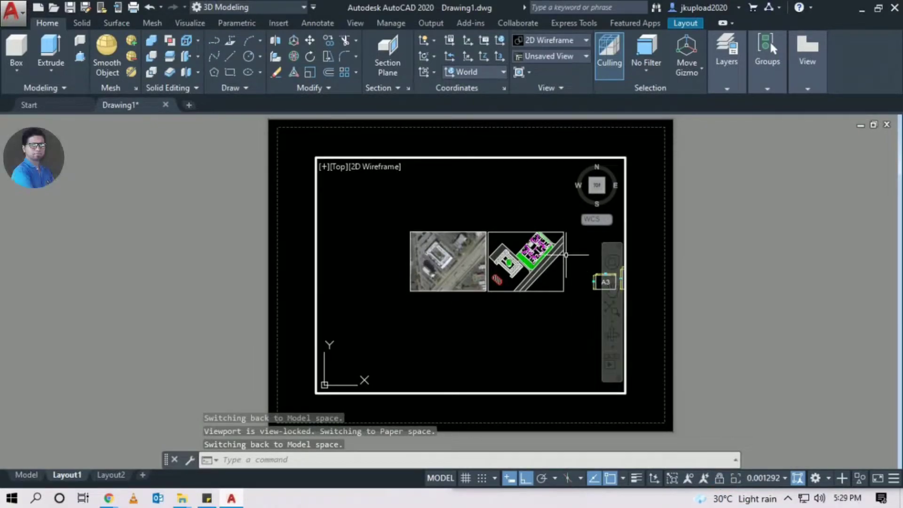
{"action": "scroll", "coordinate": [491, 306], "scroll_direction": "up", "scroll_amount": 2}
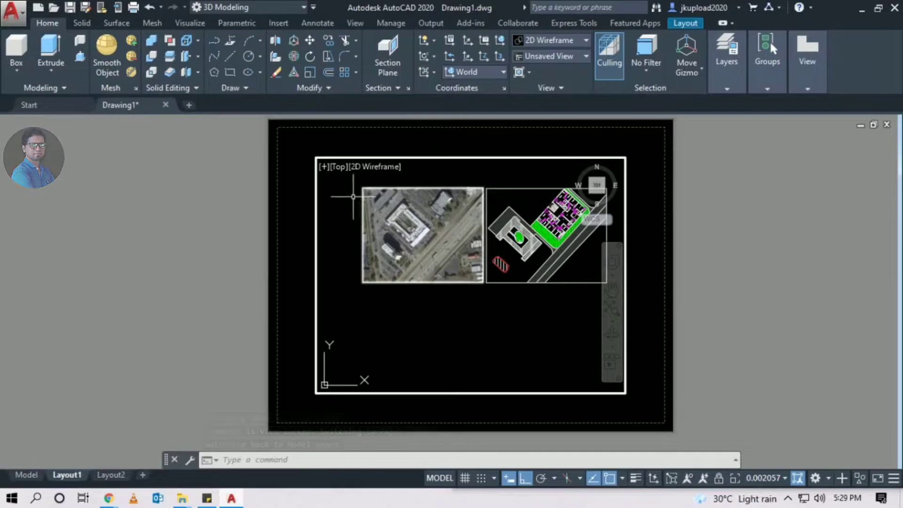
{"action": "scroll", "coordinate": [470, 249], "scroll_direction": "up", "scroll_amount": 12}
{"action": "scroll", "coordinate": [435, 271], "scroll_direction": "down", "scroll_amount": 6}
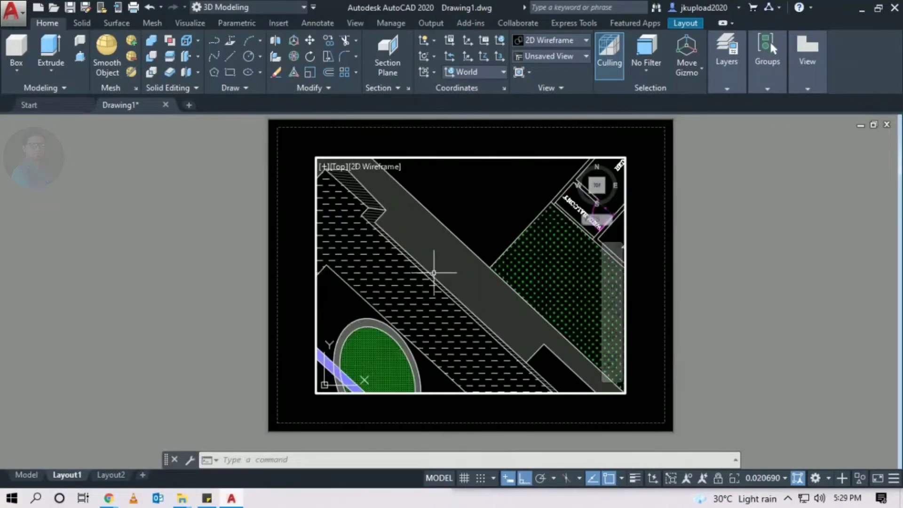
{"action": "scroll", "coordinate": [434, 270], "scroll_direction": "up", "scroll_amount": 5}
{"action": "scroll", "coordinate": [434, 273], "scroll_direction": "down", "scroll_amount": 7}
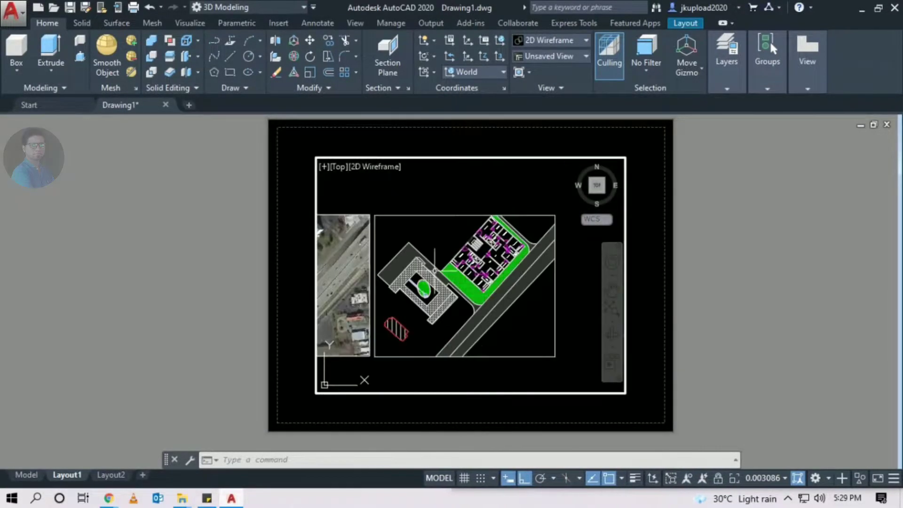
{"action": "scroll", "coordinate": [442, 242], "scroll_direction": "up", "scroll_amount": 3}
{"action": "scroll", "coordinate": [403, 240], "scroll_direction": "down", "scroll_amount": 4}
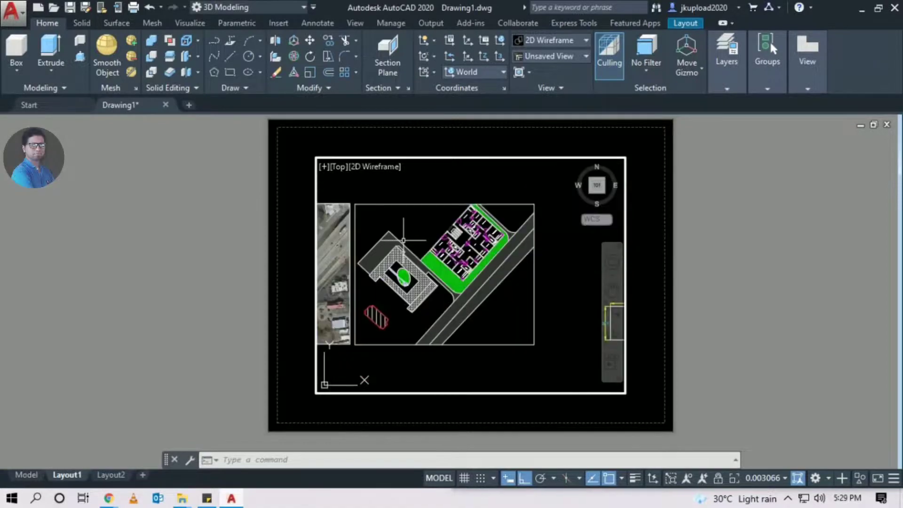
{"action": "scroll", "coordinate": [394, 208], "scroll_direction": "up", "scroll_amount": 2}
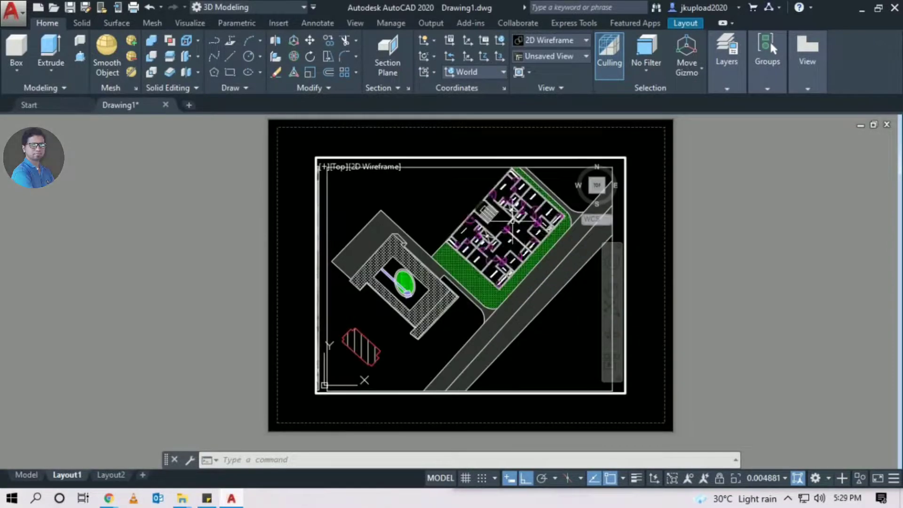
Step: Enlarge and center the floor plan with the green hatched surround inside the viewport
{"action": "scroll", "coordinate": [394, 208], "scroll_direction": "up", "scroll_amount": 2}
{"action": "mouse_move", "coordinate": [439, 236]}
{"action": "middle_mouse_down"}
{"action": "mouse_move", "coordinate": [358, 258]}
{"action": "mouse_move", "coordinate": [369, 247]}
{"action": "mouse_move", "coordinate": [356, 243]}
{"action": "mouse_move", "coordinate": [425, 227]}
{"action": "middle_mouse_up"}
{"action": "scroll", "coordinate": [414, 237], "scroll_direction": "down", "scroll_amount": 2}
{"action": "scroll", "coordinate": [411, 236], "scroll_direction": "up", "scroll_amount": 2}
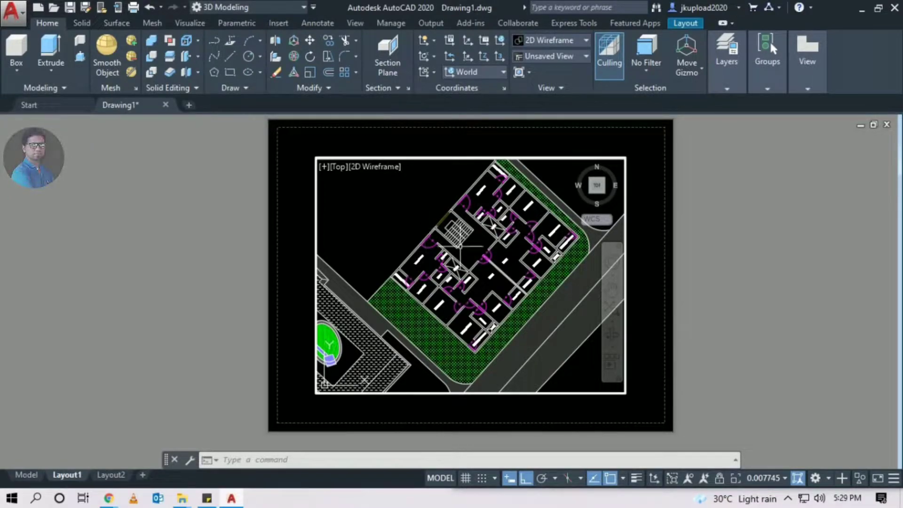
Step: Return to paper space and select the viewport frame to show its properties
{"action": "double_click", "coordinate": [657, 268]}
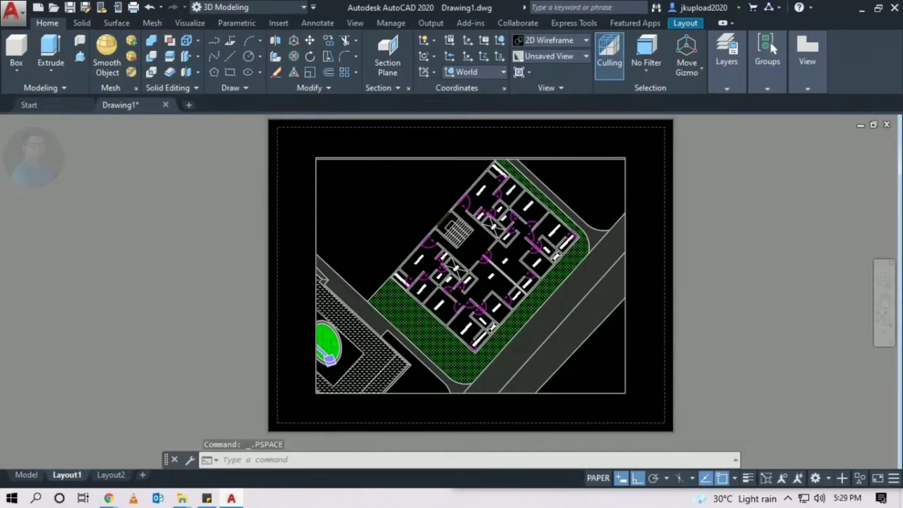
{"action": "scroll", "coordinate": [363, 172], "scroll_direction": "up", "scroll_amount": 2}
{"action": "middle_click_drag", "start_coordinate": [474, 211], "coordinate": [317, 211]}
{"action": "left_click", "coordinate": [290, 136]}
{"action": "left_click", "coordinate": [213, 184]}
{"action": "scroll", "coordinate": [157, 262], "scroll_direction": "down", "scroll_amount": 4}
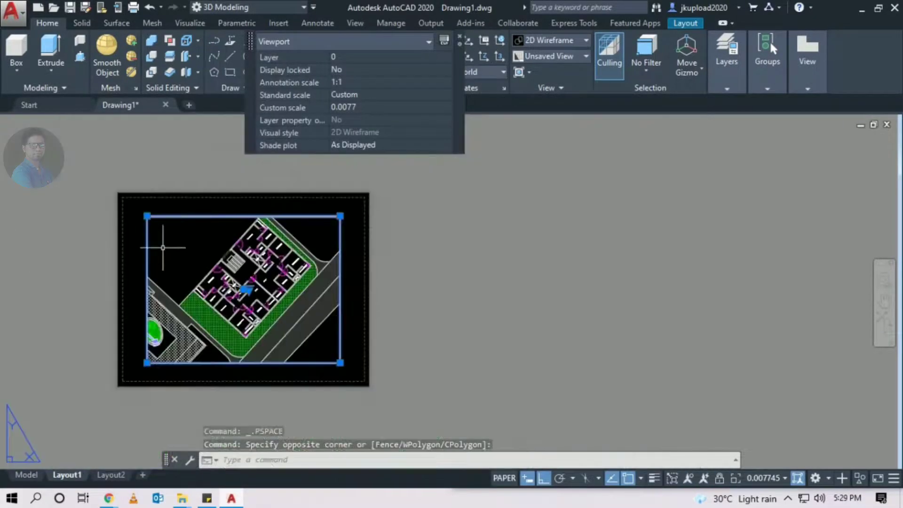
{"action": "key", "text": "Escape"}
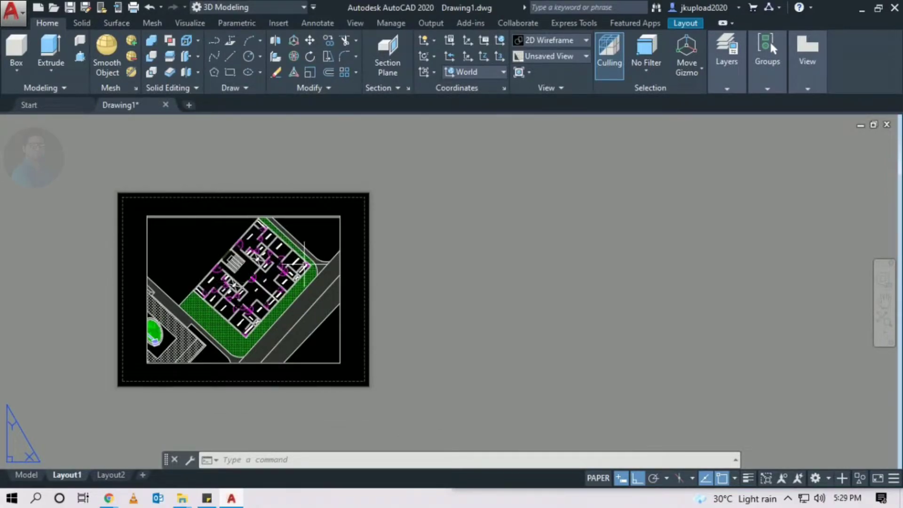
{"action": "left_click", "coordinate": [340, 231]}
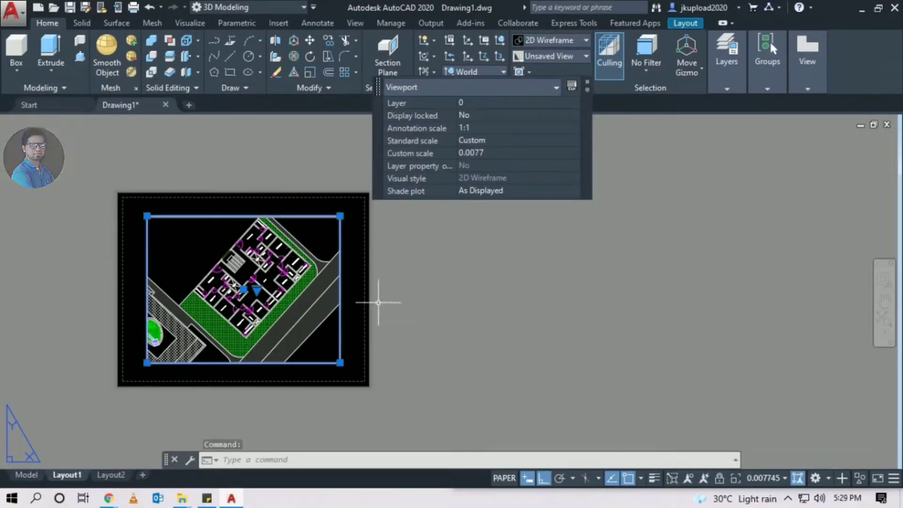
Step: Create a rectangular viewport with MVIEW in the empty area beside the Layout1 sheet
{"action": "key", "text": "Escape"}
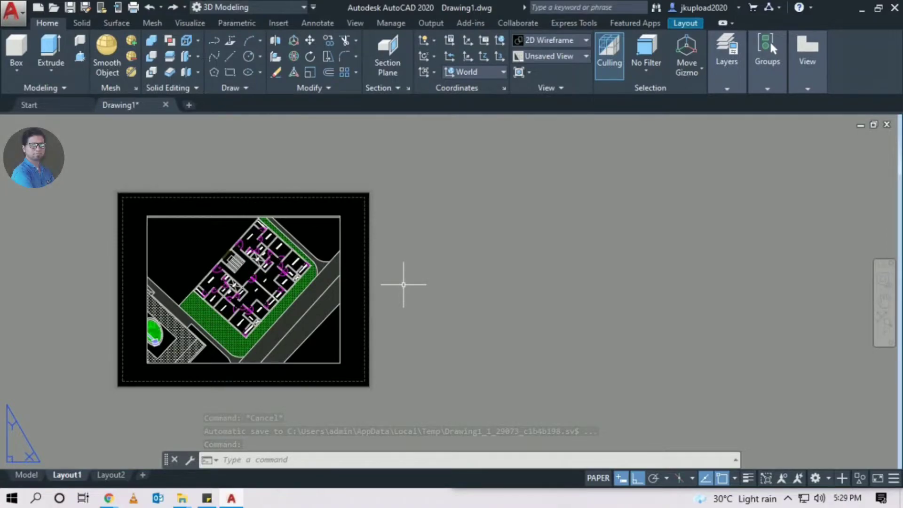
{"action": "type", "text": "MV"}
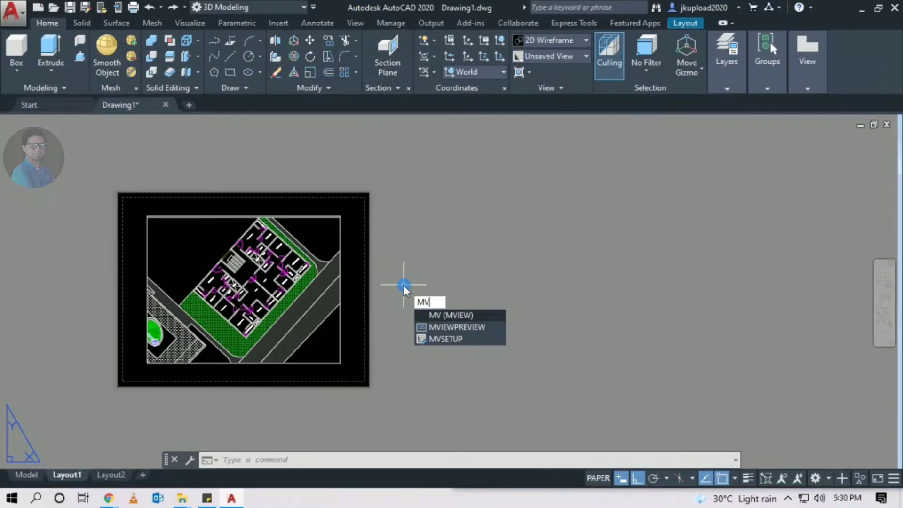
{"action": "key", "text": "Return"}
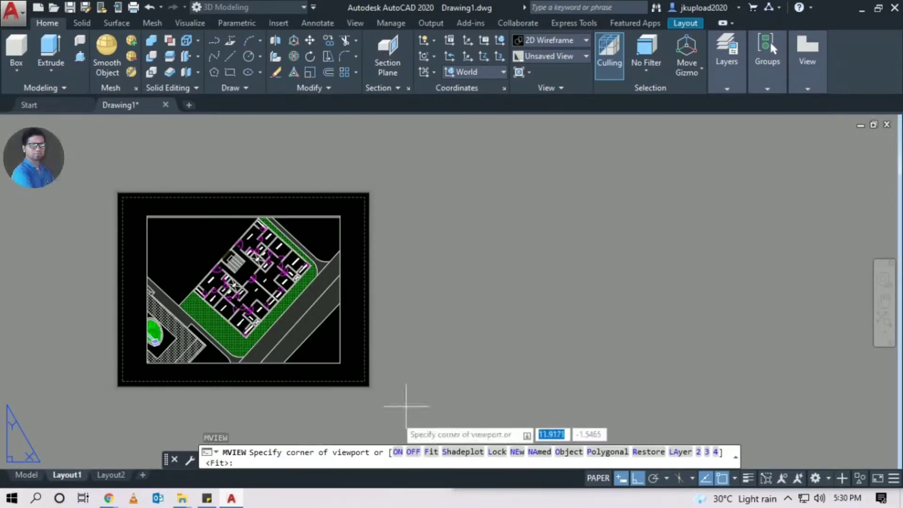
{"action": "left_click", "coordinate": [421, 369]}
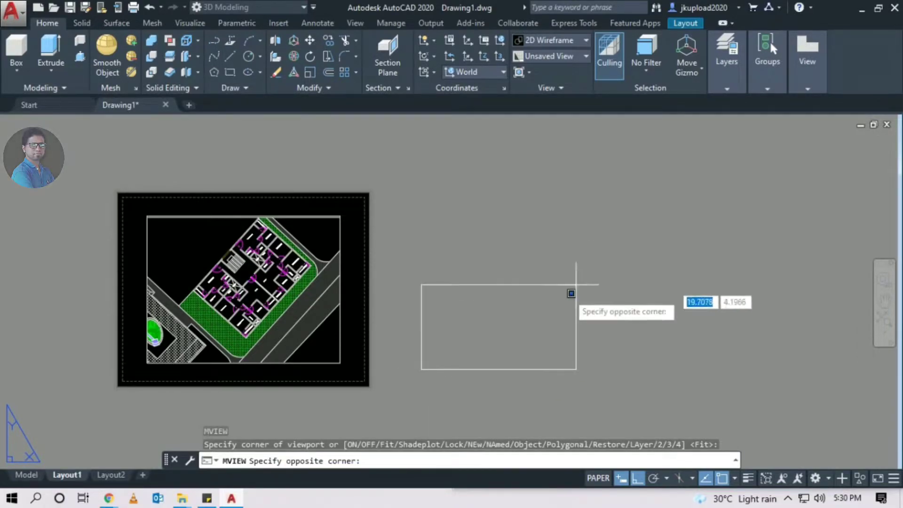
{"action": "left_click", "coordinate": [620, 227]}
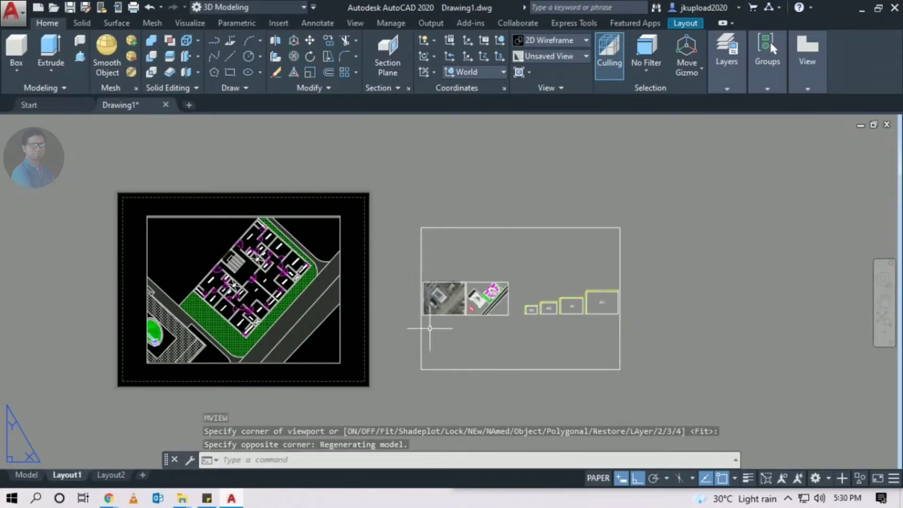
{"action": "scroll", "coordinate": [521, 257], "scroll_direction": "up", "scroll_amount": 2}
{"action": "middle_click_drag", "start_coordinate": [521, 257], "coordinate": [368, 171]}
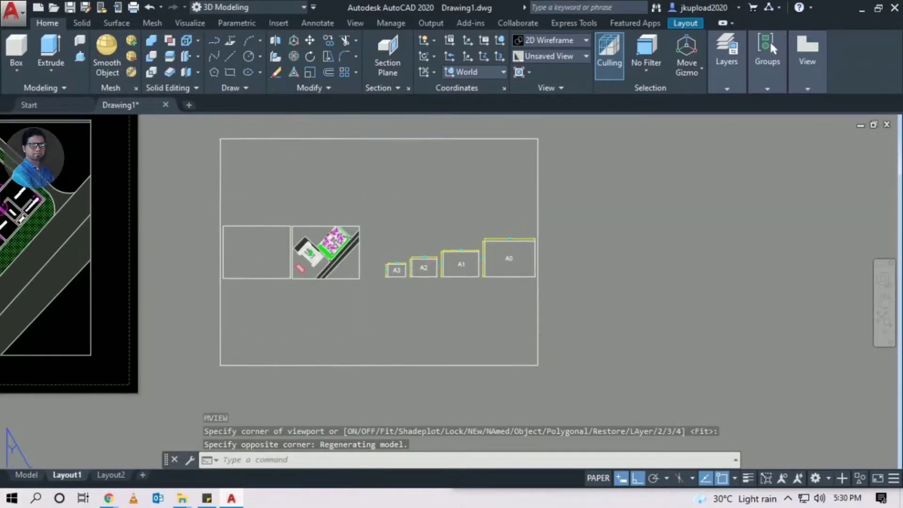
{"action": "left_click", "coordinate": [628, 191]}
{"action": "left_click", "coordinate": [329, 221]}
{"action": "key", "text": "Escape"}
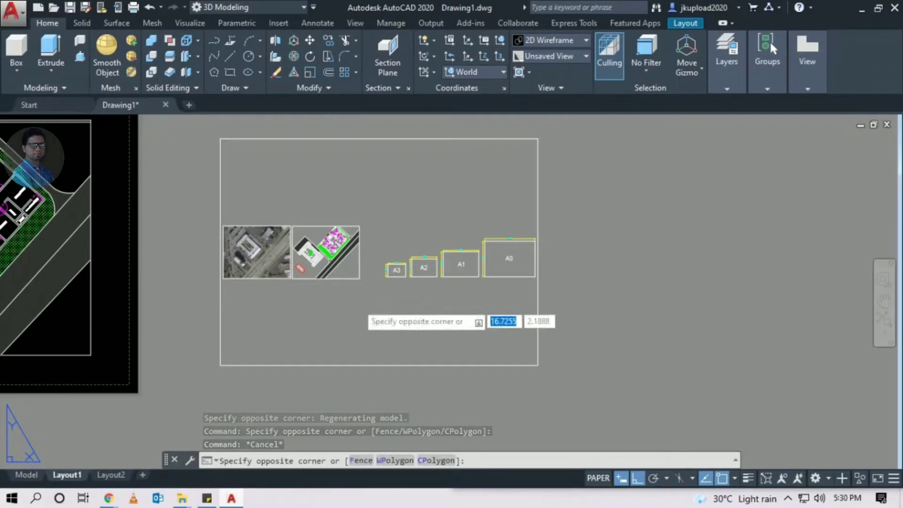
Step: Activate the new rectangular viewport, frame the floor plan and neighbouring building in it, and return to paper space
{"action": "double_click", "coordinate": [343, 296]}
{"action": "scroll", "coordinate": [357, 277], "scroll_direction": "up", "scroll_amount": 5}
{"action": "middle_click_drag", "start_coordinate": [424, 247], "coordinate": [351, 250]}
{"action": "scroll", "coordinate": [450, 256], "scroll_direction": "up", "scroll_amount": 4}
{"action": "scroll", "coordinate": [347, 254], "scroll_direction": "down", "scroll_amount": 4}
{"action": "scroll", "coordinate": [288, 224], "scroll_direction": "up", "scroll_amount": 2}
{"action": "scroll", "coordinate": [284, 238], "scroll_direction": "up", "scroll_amount": 4}
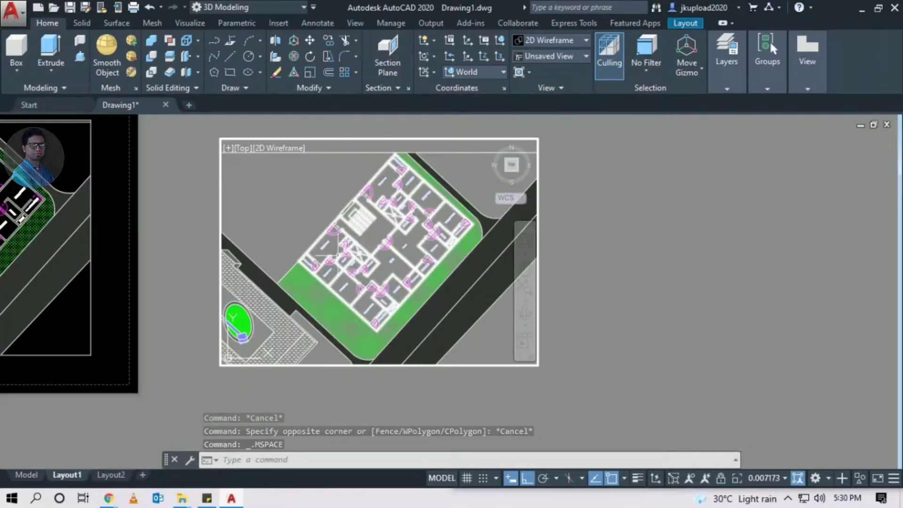
{"action": "middle_click_drag", "start_coordinate": [375, 282], "coordinate": [348, 280]}
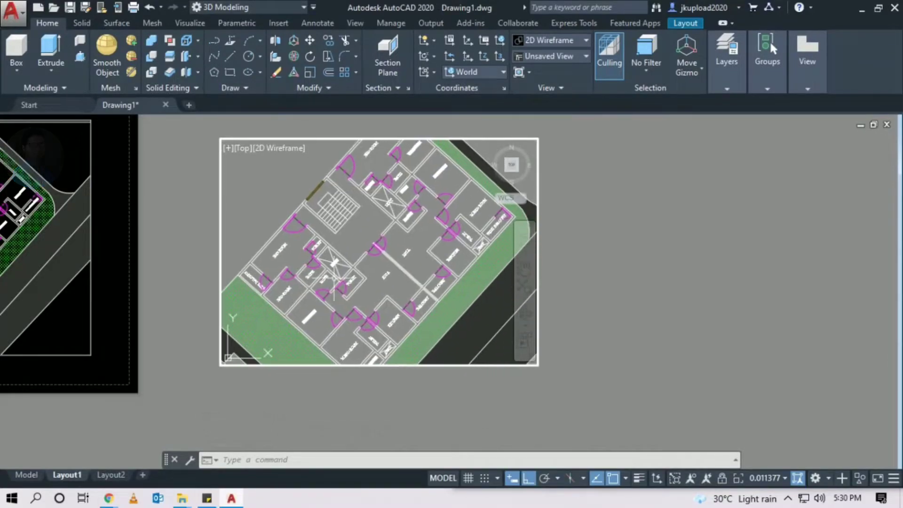
{"action": "scroll", "coordinate": [296, 277], "scroll_direction": "down", "scroll_amount": 2}
{"action": "scroll", "coordinate": [297, 277], "scroll_direction": "up", "scroll_amount": 2}
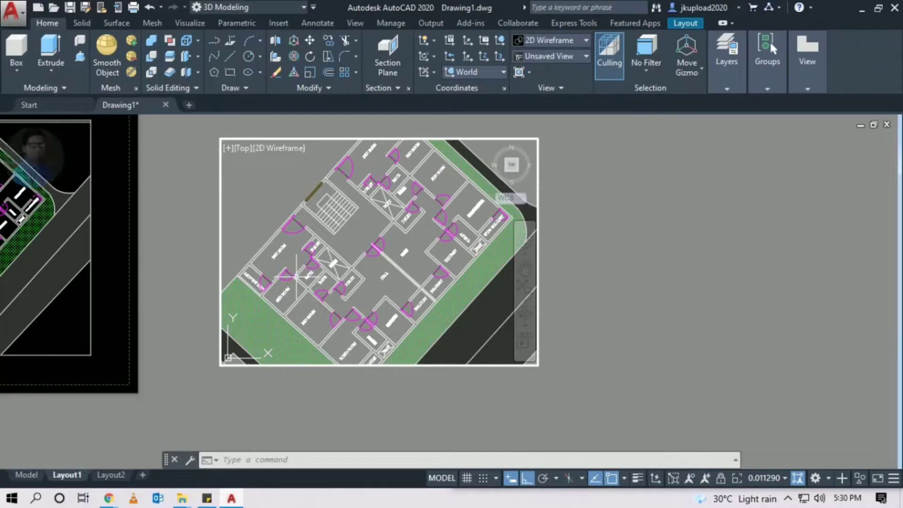
{"action": "scroll", "coordinate": [329, 270], "scroll_direction": "down", "scroll_amount": 4}
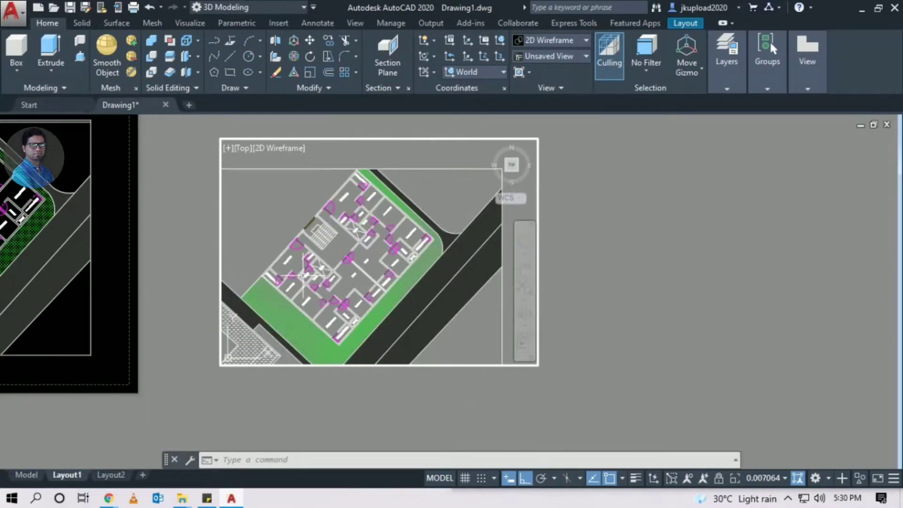
{"action": "middle_click_drag", "start_coordinate": [329, 271], "coordinate": [352, 260]}
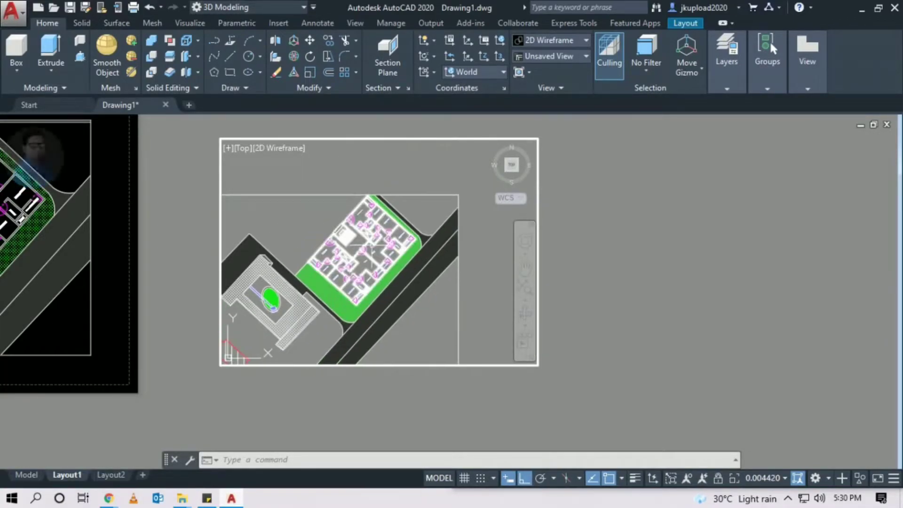
{"action": "double_click", "coordinate": [569, 296]}
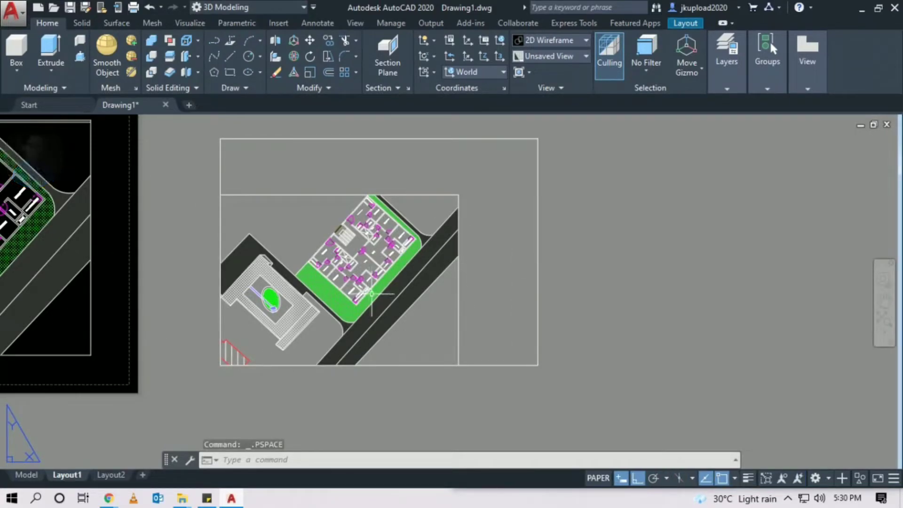
Step: Draw a circle in paper space beside the new rectangular viewport
{"action": "scroll", "coordinate": [371, 294], "scroll_direction": "down", "scroll_amount": 4}
{"action": "scroll", "coordinate": [564, 247], "scroll_direction": "up", "scroll_amount": 2}
{"action": "type", "text": "c"}
{"action": "key", "text": "Return"}
{"action": "left_click", "coordinate": [455, 277]}
{"action": "left_click", "coordinate": [479, 338]}
Step: Draw a rectangle about 7.1 by 4.35 units beside the circle
{"action": "middle_click_drag", "start_coordinate": [524, 341], "coordinate": [401, 343]}
{"action": "type", "text": "rec"}
{"action": "key", "text": "Return"}
{"action": "left_click", "coordinate": [474, 221]}
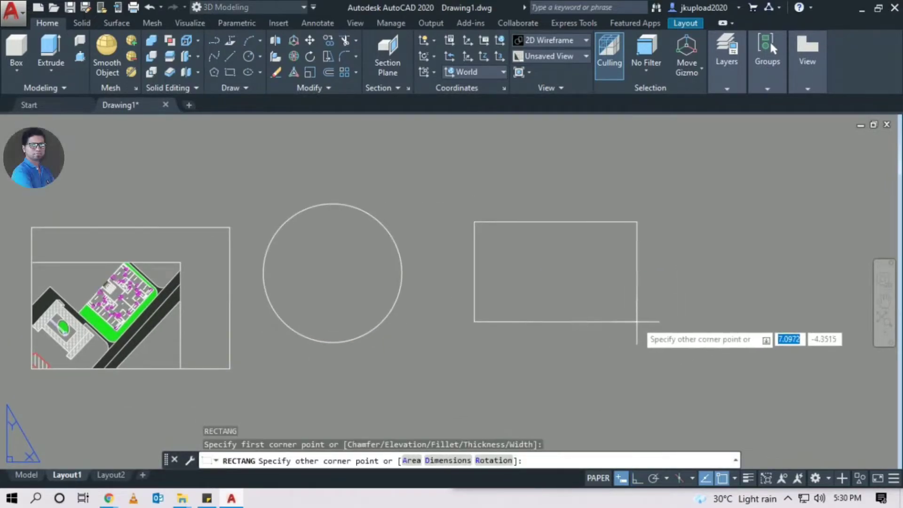
{"action": "left_click", "coordinate": [637, 322]}
{"action": "type", "text": "polyline"}
{"action": "key", "text": "Return"}
{"action": "key", "text": "Escape"}
Step: Draw a four-sided polygon inscribed in a circle beside the rectangle, oriented as a diamond
{"action": "middle_click_drag", "start_coordinate": [666, 308], "coordinate": [588, 313]}
{"action": "type", "text": "pol"}
{"action": "key", "text": "Return"}
{"action": "key", "text": "Return"}
{"action": "key", "text": "Return"}
{"action": "left_click", "coordinate": [650, 274]}
{"action": "key", "text": "Return"}
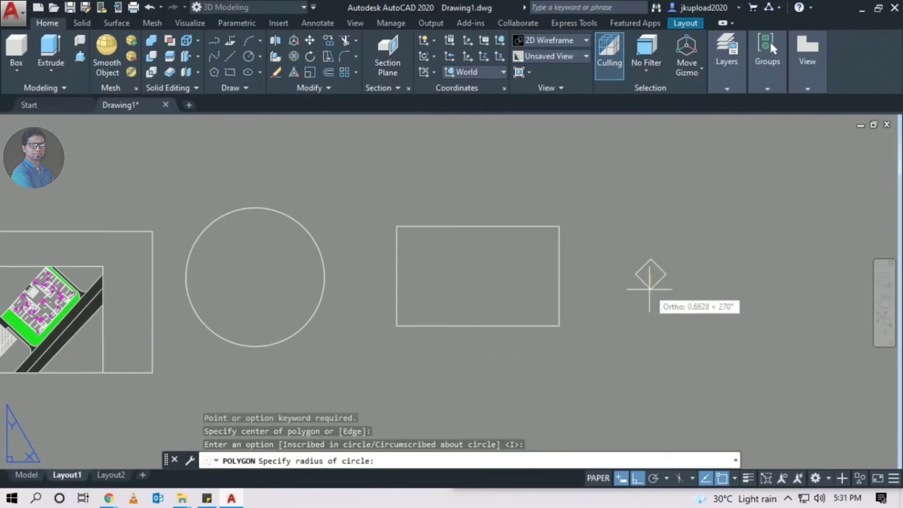
{"action": "left_click", "coordinate": [664, 340]}
{"action": "middle_click_drag", "start_coordinate": [733, 324], "coordinate": [489, 327]}
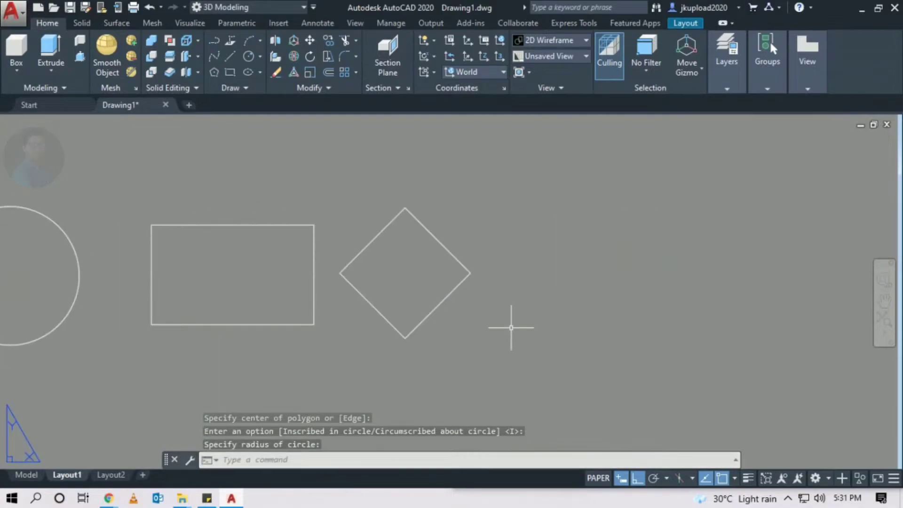
Step: Convert the circle into a viewport using the Object option of MVIEW
{"action": "scroll", "coordinate": [518, 327], "scroll_direction": "down", "scroll_amount": 3}
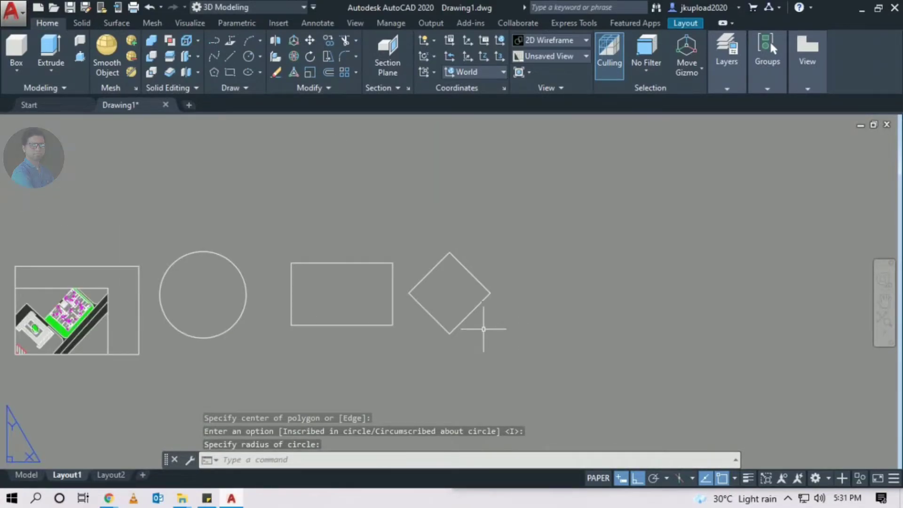
{"action": "middle_click_drag", "start_coordinate": [264, 306], "coordinate": [489, 325]}
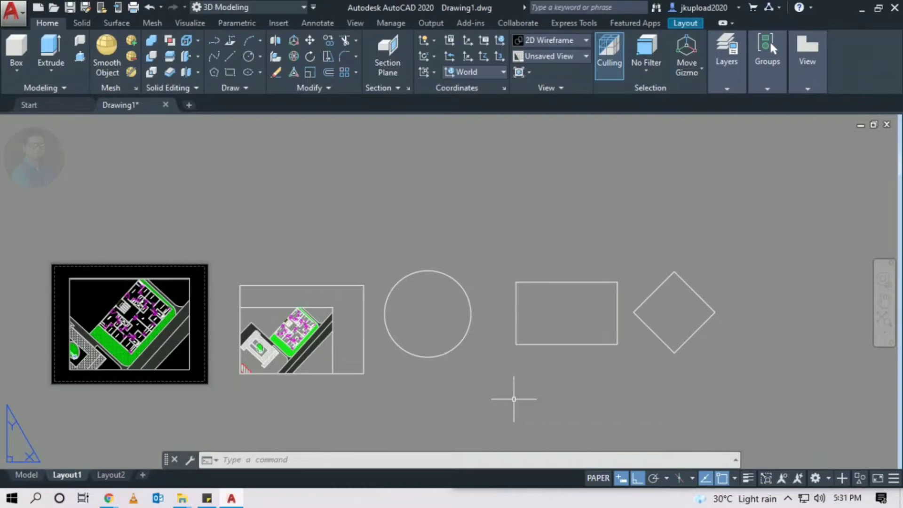
{"action": "type", "text": "m"}
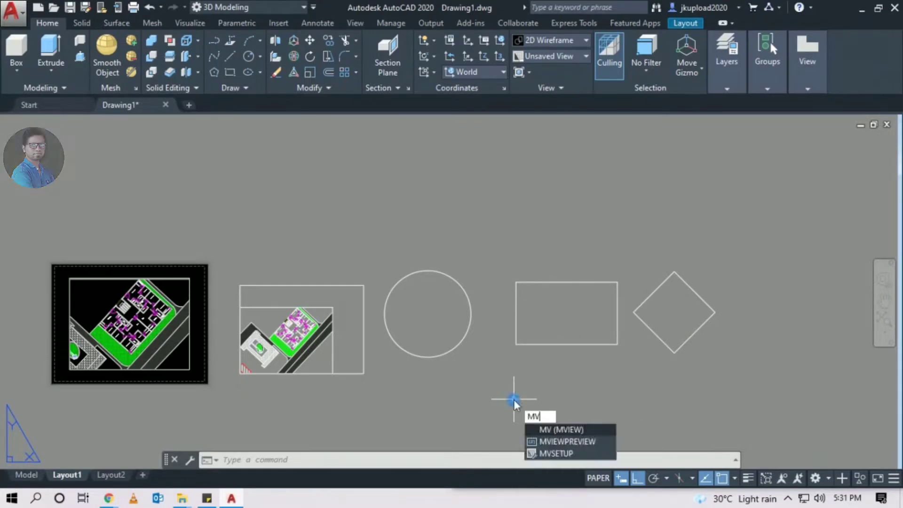
{"action": "key", "text": "Return"}
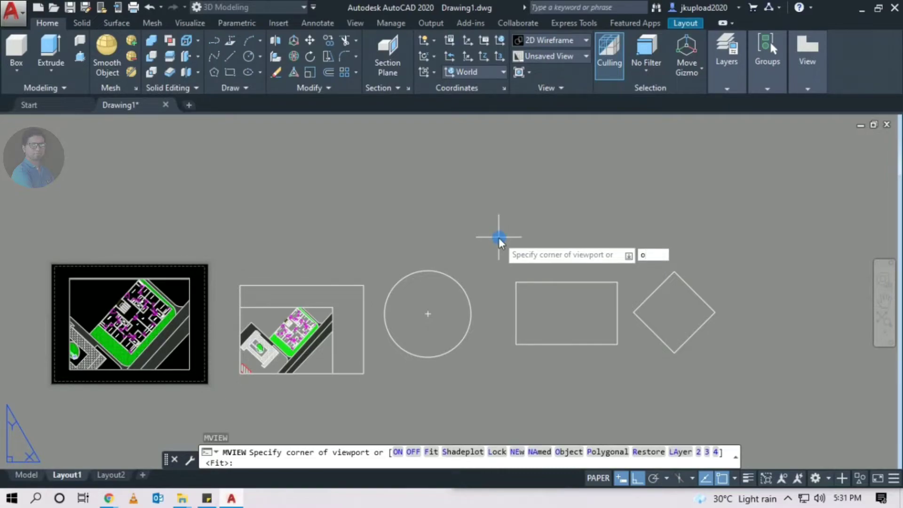
{"action": "key", "text": "Return"}
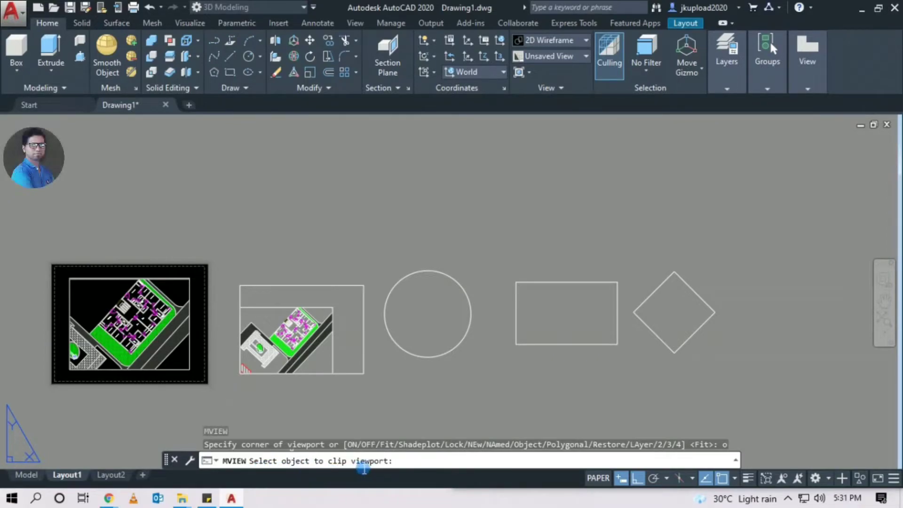
{"action": "left_click", "coordinate": [446, 350]}
Step: Activate the circular viewport, frame the floor plan and neighbouring building inside it, and return to paper space
{"action": "scroll", "coordinate": [379, 304], "scroll_direction": "up", "scroll_amount": 4}
{"action": "middle_click_drag", "start_coordinate": [484, 340], "coordinate": [404, 338]}
{"action": "double_click", "coordinate": [433, 331]}
{"action": "scroll", "coordinate": [387, 307], "scroll_direction": "up", "scroll_amount": 10}
{"action": "scroll", "coordinate": [368, 301], "scroll_direction": "down", "scroll_amount": 3}
{"action": "scroll", "coordinate": [416, 288], "scroll_direction": "up", "scroll_amount": 1}
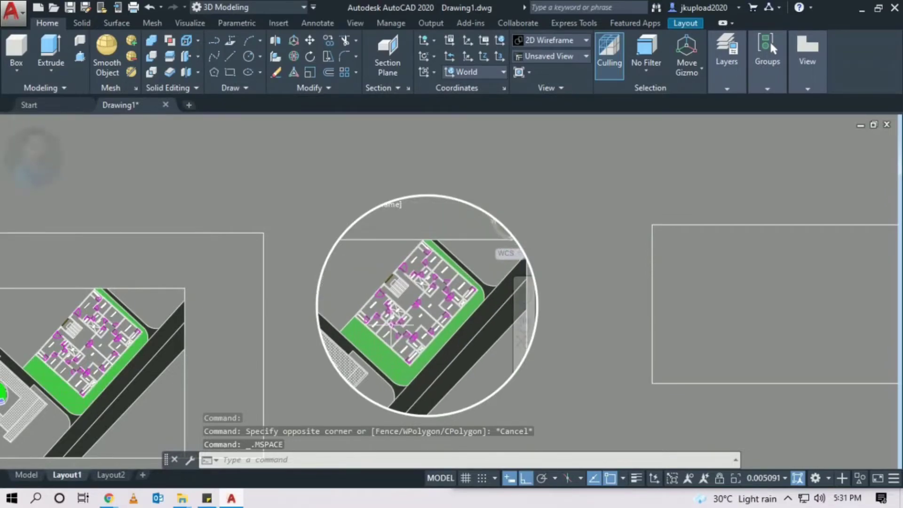
{"action": "scroll", "coordinate": [406, 295], "scroll_direction": "up", "scroll_amount": 3}
{"action": "scroll", "coordinate": [431, 312], "scroll_direction": "down", "scroll_amount": 7}
{"action": "scroll", "coordinate": [431, 312], "scroll_direction": "up", "scroll_amount": 5}
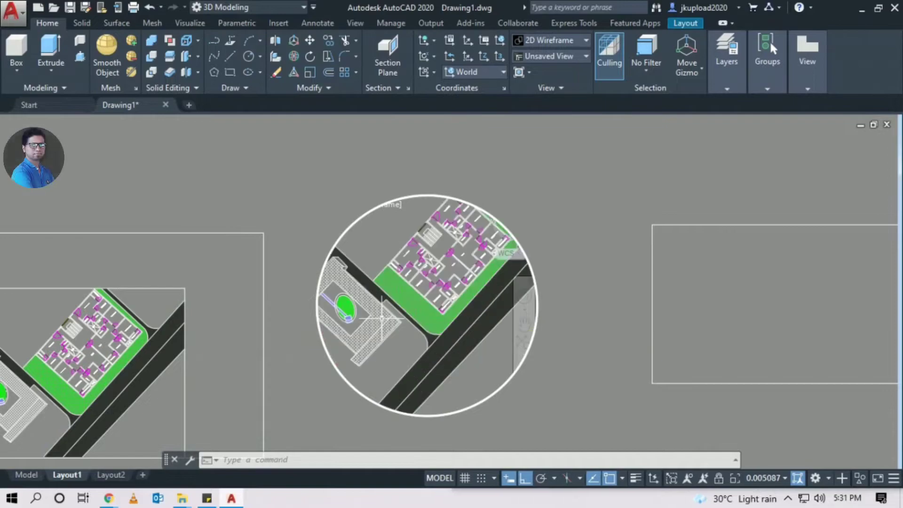
{"action": "double_click", "coordinate": [572, 391]}
Step: Convert the drawn rectangle into a viewport using the Object option of MVIEW
{"action": "middle_click_drag", "start_coordinate": [572, 391], "coordinate": [472, 380]}
{"action": "type", "text": "mv"}
{"action": "key", "text": "Return"}
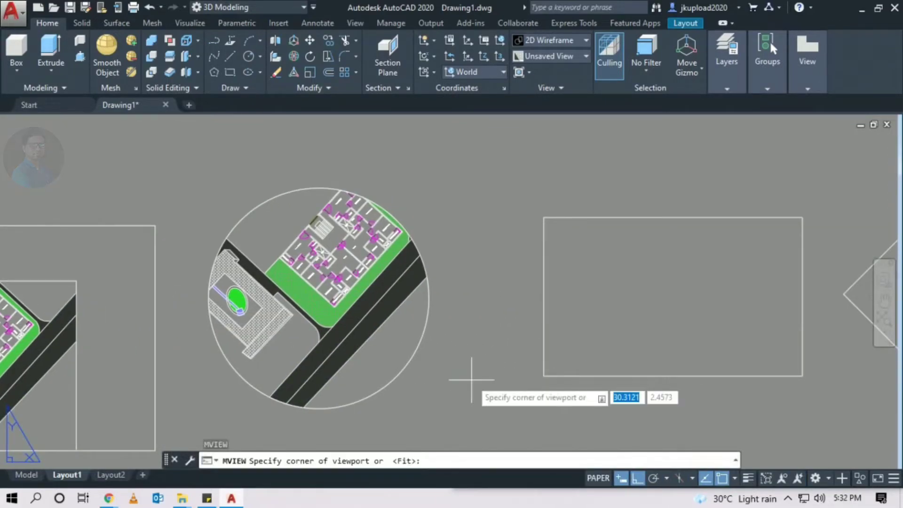
{"action": "type", "text": "o"}
{"action": "key", "text": "Return"}
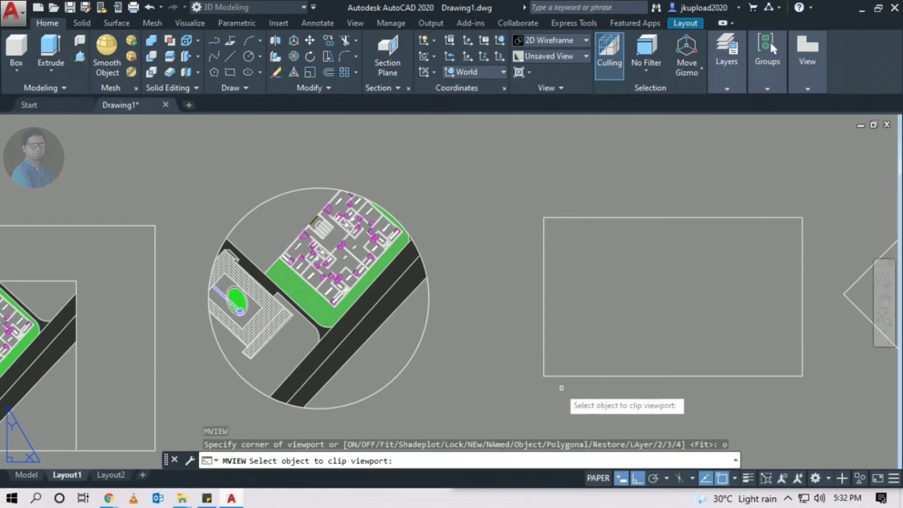
{"action": "left_click", "coordinate": [570, 376]}
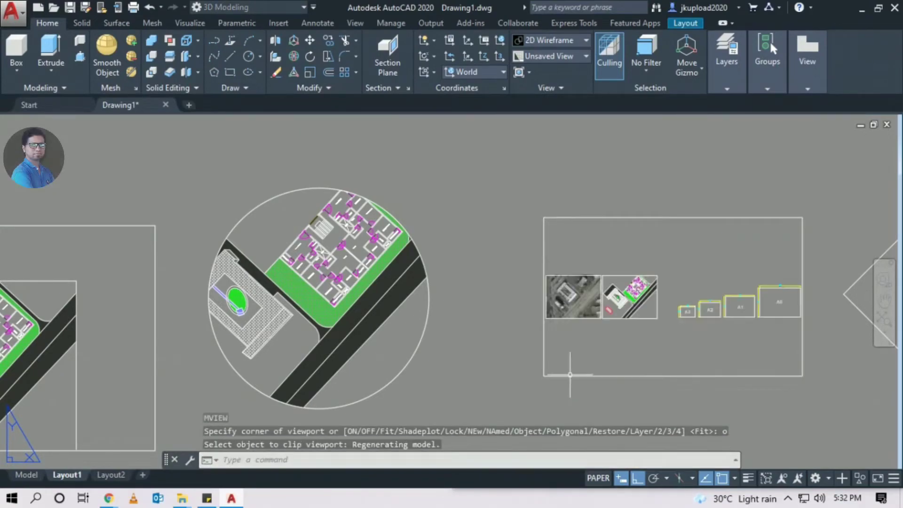
Step: Fill the viewport made from the rectangle with the aerial photo's courtyard building, and return to paper space
{"action": "middle_click_drag", "start_coordinate": [656, 323], "coordinate": [543, 324]}
{"action": "double_click", "coordinate": [543, 325]}
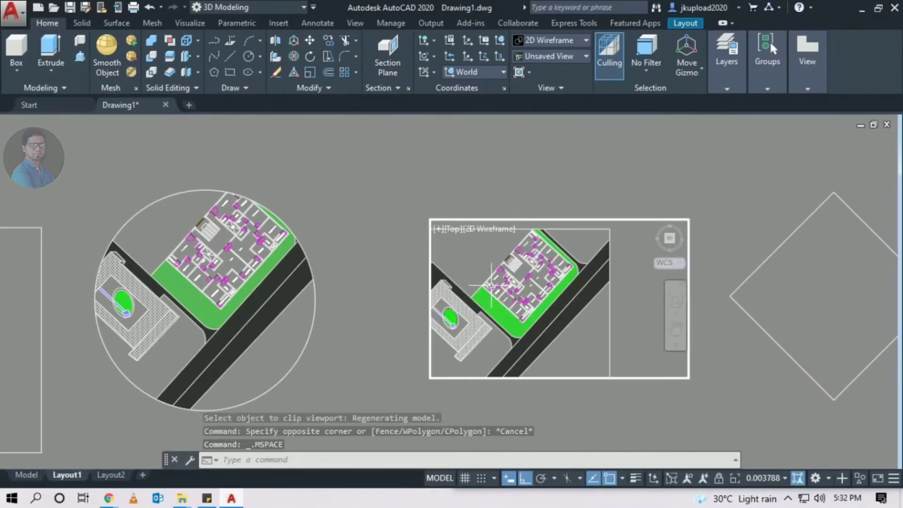
{"action": "scroll", "coordinate": [461, 285], "scroll_direction": "down", "scroll_amount": 4}
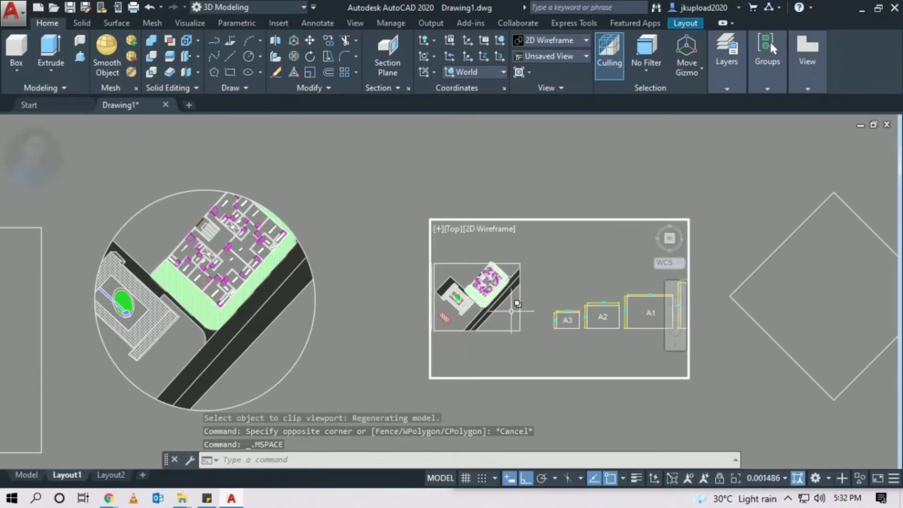
{"action": "scroll", "coordinate": [576, 327], "scroll_direction": "up", "scroll_amount": 6}
{"action": "scroll", "coordinate": [576, 326], "scroll_direction": "down", "scroll_amount": 6}
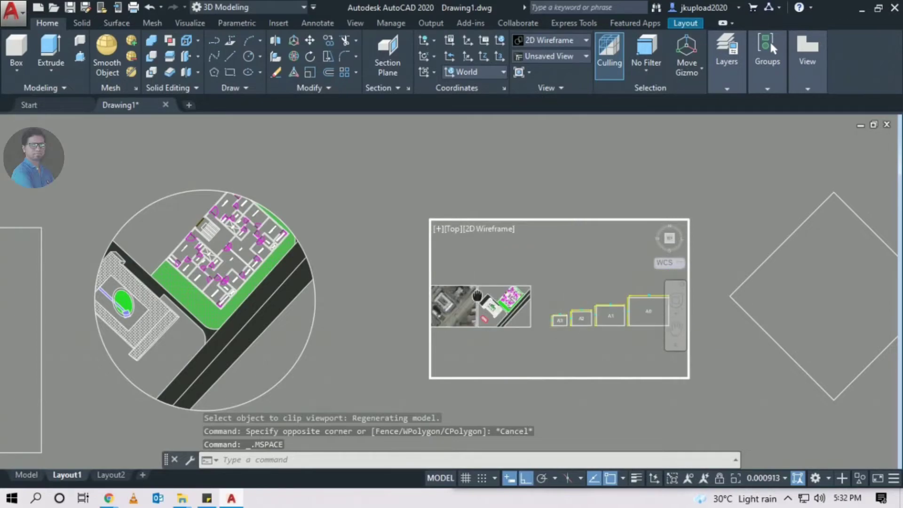
{"action": "middle_click_drag", "start_coordinate": [477, 296], "coordinate": [527, 300]}
{"action": "scroll", "coordinate": [465, 315], "scroll_direction": "up", "scroll_amount": 6}
{"action": "scroll", "coordinate": [588, 296], "scroll_direction": "up", "scroll_amount": 4}
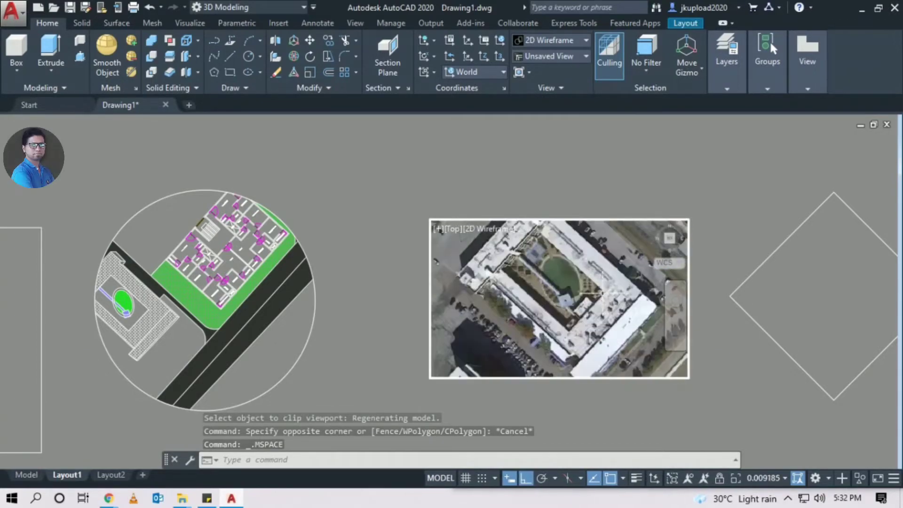
{"action": "double_click", "coordinate": [572, 410]}
Step: Convert the diamond into a viewport with MVIEW's Object option, frame the two site plan buildings in it, and return to paper space
{"action": "scroll", "coordinate": [601, 392], "scroll_direction": "down", "scroll_amount": 4}
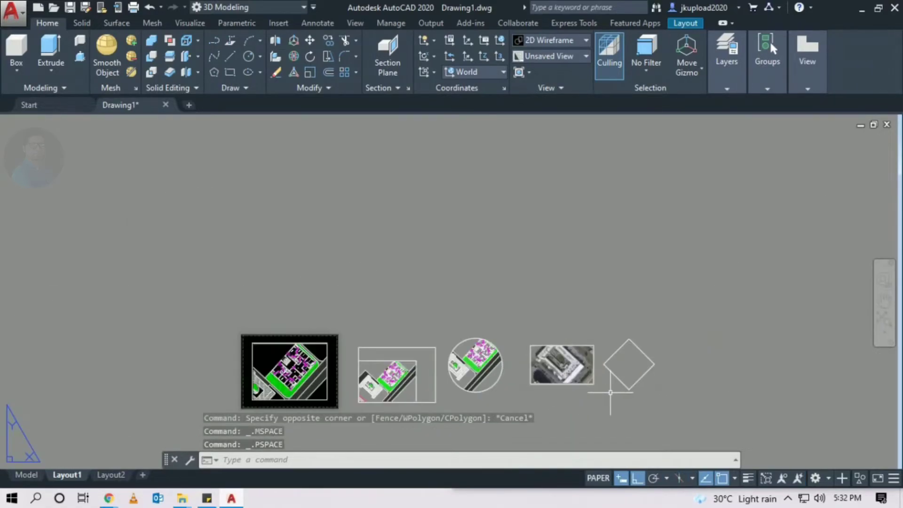
{"action": "scroll", "coordinate": [582, 389], "scroll_direction": "up", "scroll_amount": 3}
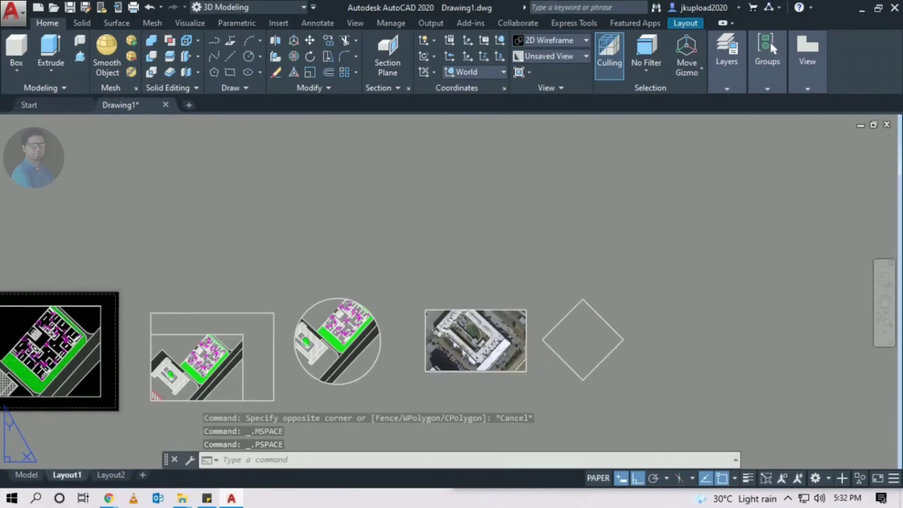
{"action": "scroll", "coordinate": [551, 369], "scroll_direction": "up", "scroll_amount": 1}
{"action": "type", "text": "mv"}
{"action": "key", "text": "Return"}
{"action": "type", "text": "o"}
{"action": "key", "text": "Return"}
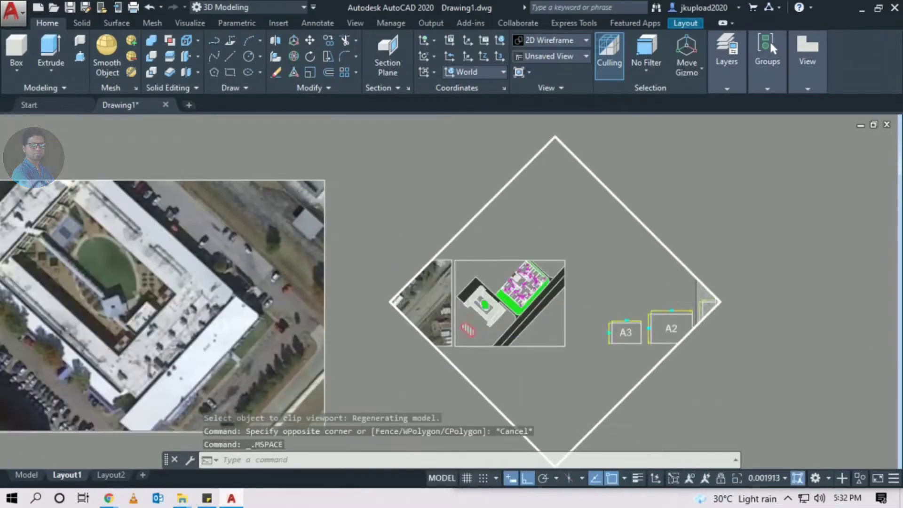
{"action": "scroll", "coordinate": [548, 267], "scroll_direction": "up", "scroll_amount": 2}
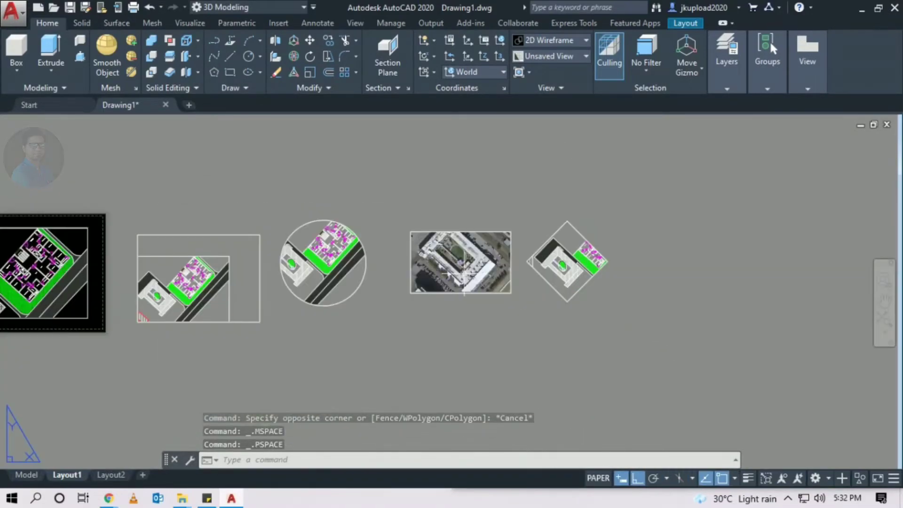
{"action": "middle_click_drag", "start_coordinate": [438, 311], "coordinate": [460, 318]}
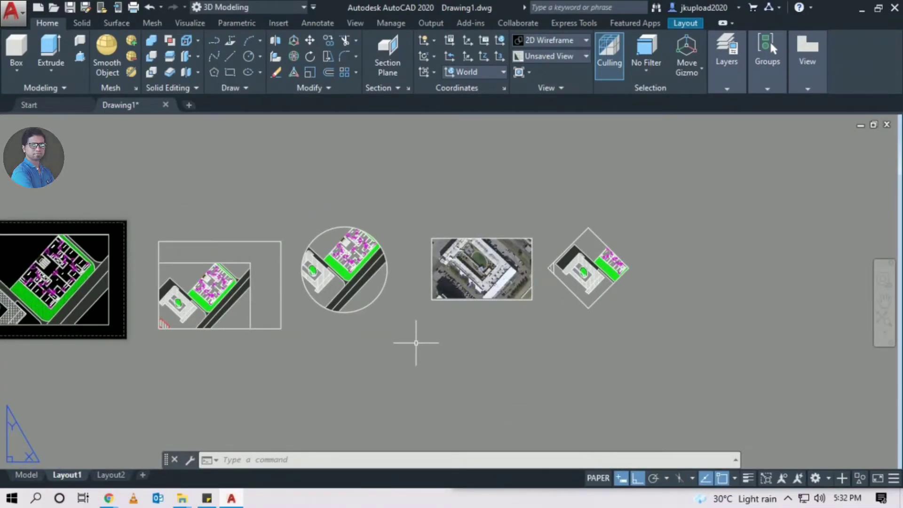
Step: Start a polygonal viewport with MVIEW at the hatched building's lowest corner and run its first edge to the building's right corner
{"action": "scroll", "coordinate": [611, 272], "scroll_direction": "up", "scroll_amount": 4}
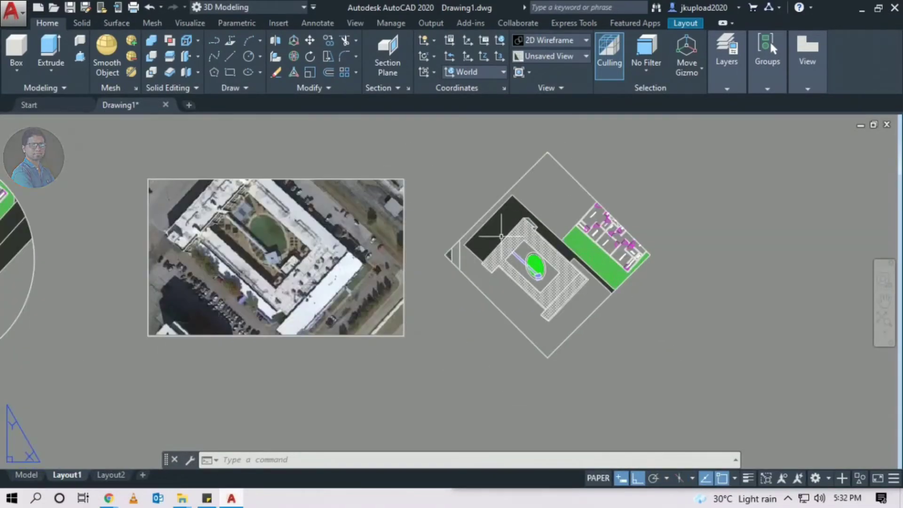
{"action": "scroll", "coordinate": [513, 221], "scroll_direction": "up", "scroll_amount": 4}
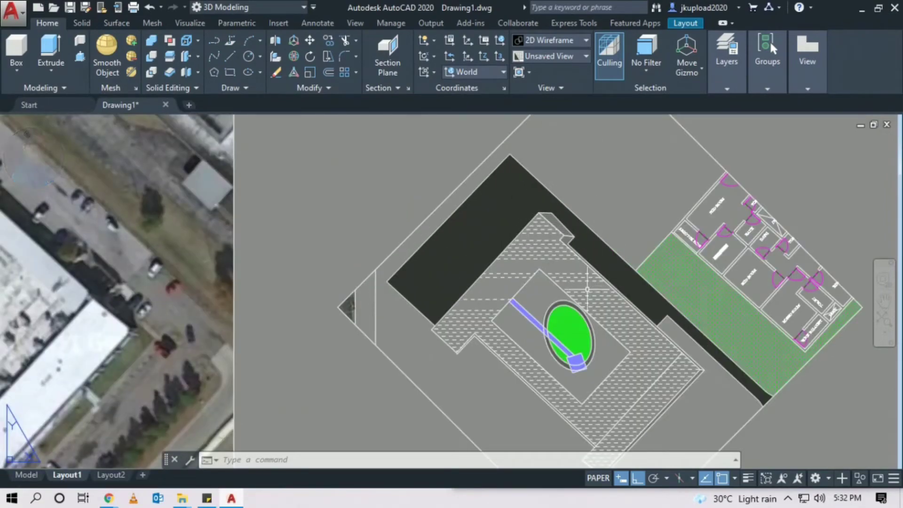
{"action": "scroll", "coordinate": [586, 290], "scroll_direction": "down", "scroll_amount": 6}
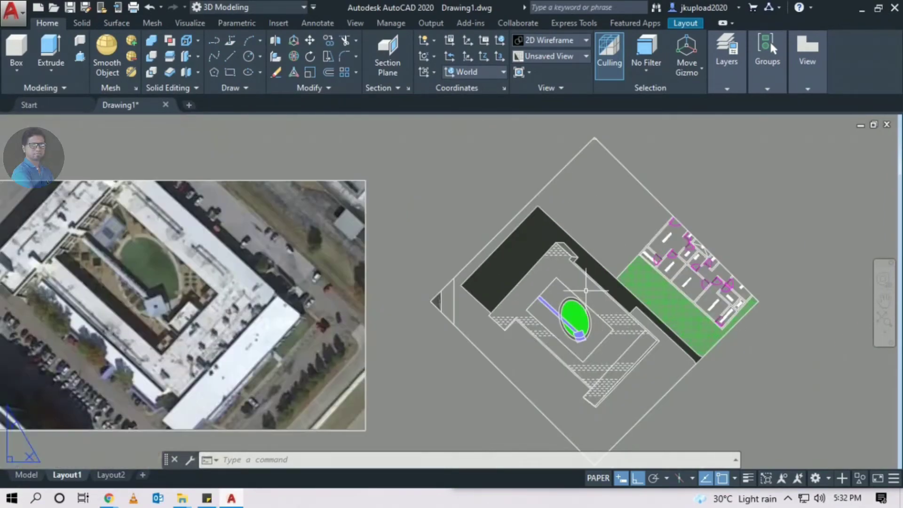
{"action": "middle_click_drag", "start_coordinate": [502, 335], "coordinate": [469, 316]}
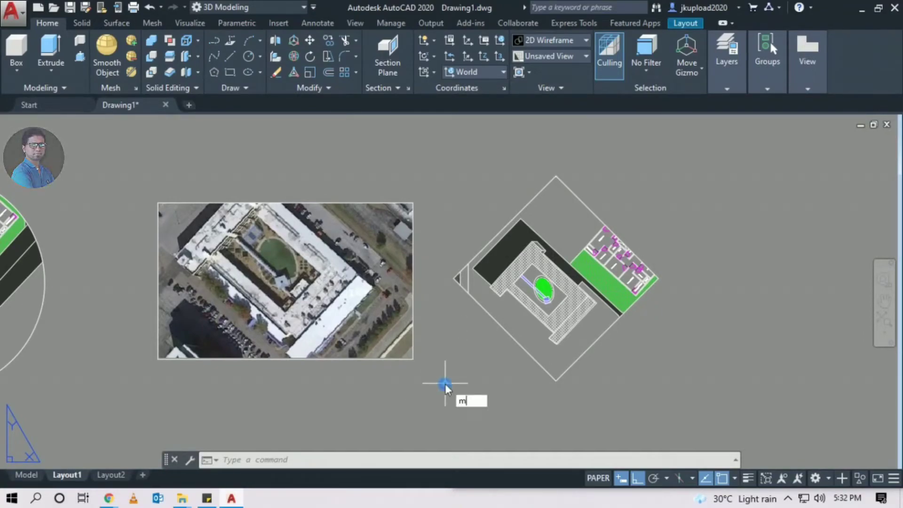
{"action": "type", "text": "v"}
{"action": "key", "text": "Return"}
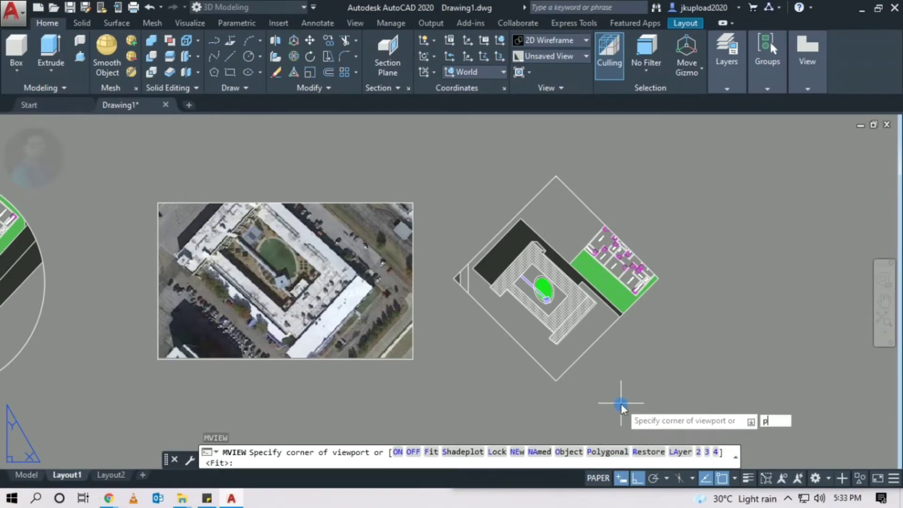
{"action": "key", "text": "Return"}
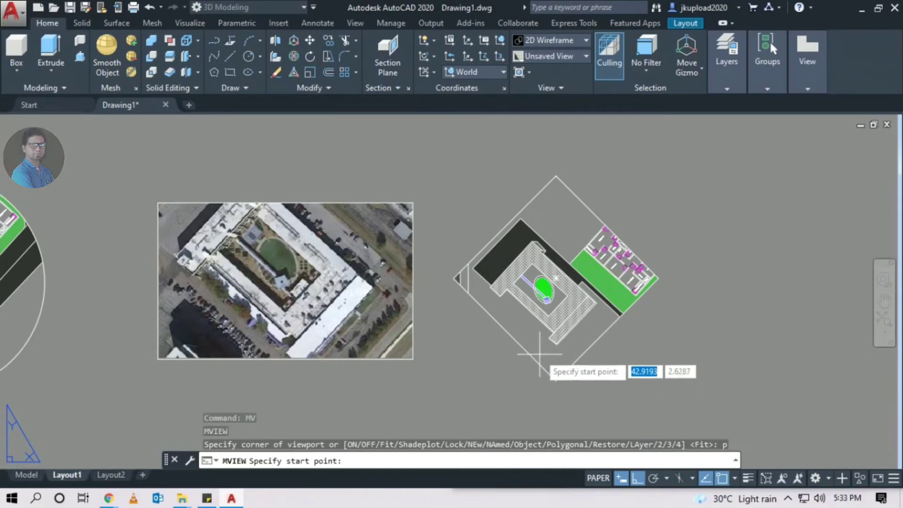
{"action": "scroll", "coordinate": [539, 357], "scroll_direction": "up", "scroll_amount": 3}
{"action": "scroll", "coordinate": [562, 360], "scroll_direction": "up", "scroll_amount": 4}
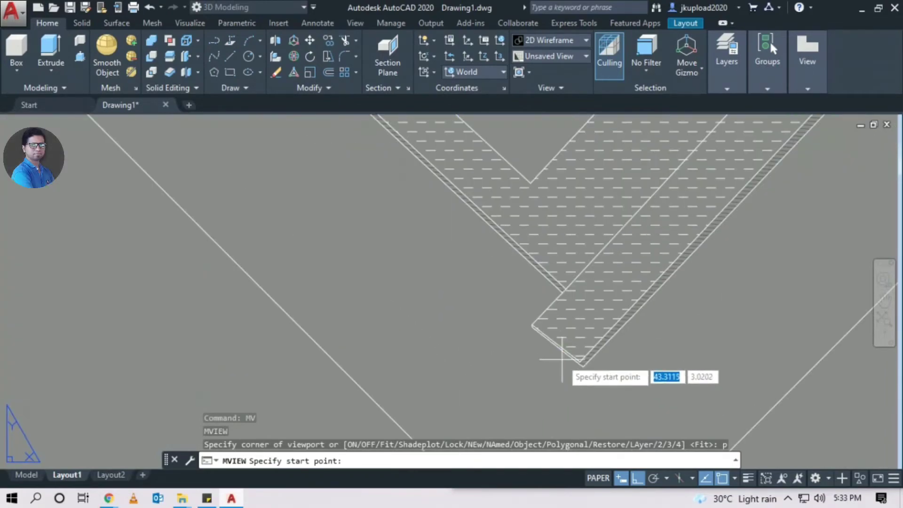
{"action": "left_click", "coordinate": [583, 366]}
{"action": "scroll", "coordinate": [741, 211], "scroll_direction": "down", "scroll_amount": 5}
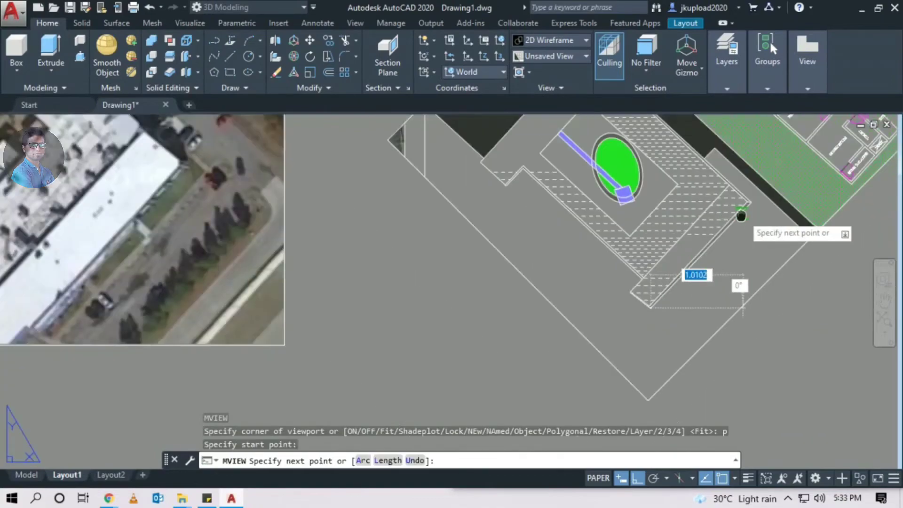
{"action": "scroll", "coordinate": [682, 290], "scroll_direction": "up", "scroll_amount": 3}
{"action": "left_click", "coordinate": [684, 264]}
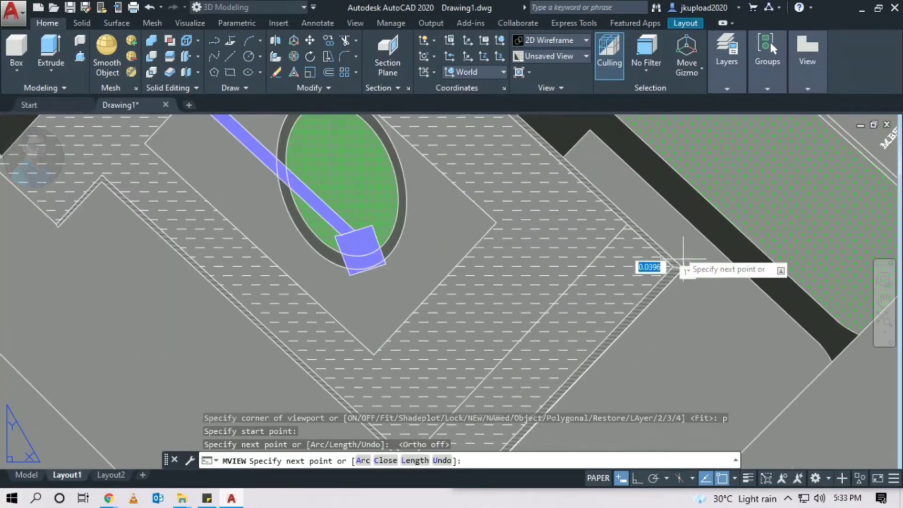
Step: Trace the remaining outer corners of the hatched building and finish the polygonal viewport
{"action": "scroll", "coordinate": [557, 200], "scroll_direction": "down", "scroll_amount": 4}
{"action": "scroll", "coordinate": [620, 337], "scroll_direction": "up", "scroll_amount": 6}
{"action": "left_click", "coordinate": [620, 337]}
{"action": "scroll", "coordinate": [621, 337], "scroll_direction": "down", "scroll_amount": 2}
{"action": "left_click", "coordinate": [501, 284]}
{"action": "scroll", "coordinate": [540, 322], "scroll_direction": "up", "scroll_amount": 4}
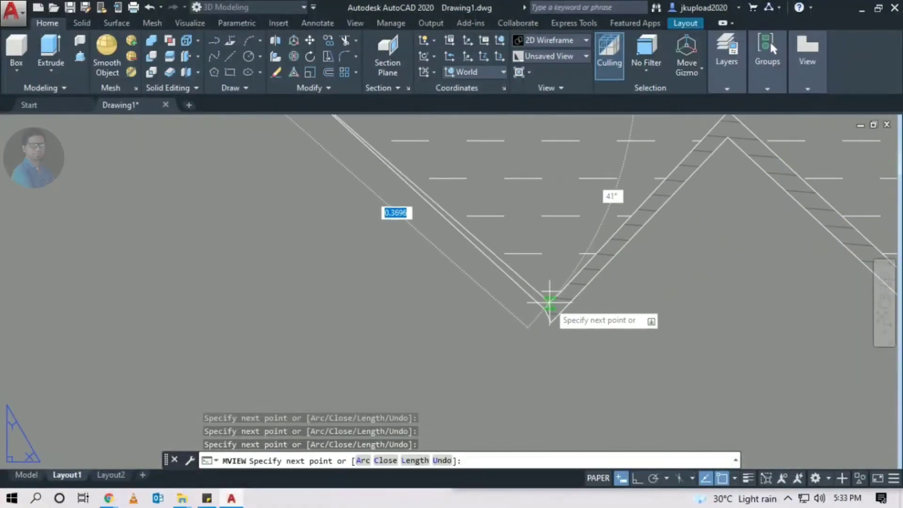
{"action": "left_click", "coordinate": [550, 309]}
{"action": "scroll", "coordinate": [562, 320], "scroll_direction": "down", "scroll_amount": 4}
{"action": "left_click", "coordinate": [589, 293]}
{"action": "scroll", "coordinate": [630, 363], "scroll_direction": "down", "scroll_amount": 1}
{"action": "scroll", "coordinate": [716, 403], "scroll_direction": "up", "scroll_amount": 5}
{"action": "left_click", "coordinate": [641, 368]}
{"action": "left_click", "coordinate": [599, 422]}
{"action": "scroll", "coordinate": [595, 430], "scroll_direction": "up", "scroll_amount": 5}
{"action": "scroll", "coordinate": [628, 386], "scroll_direction": "down", "scroll_amount": 5}
{"action": "scroll", "coordinate": [648, 302], "scroll_direction": "up", "scroll_amount": 4}
{"action": "left_click", "coordinate": [658, 300]}
{"action": "scroll", "coordinate": [578, 314], "scroll_direction": "down", "scroll_amount": 4}
{"action": "key", "text": "Return"}
Step: Move the polygonal viewport off the traced building into the empty space to the right of the diamond viewport
{"action": "left_click", "coordinate": [581, 291]}
{"action": "scroll", "coordinate": [568, 335], "scroll_direction": "down", "scroll_amount": 4}
{"action": "left_click", "coordinate": [618, 345]}
{"action": "scroll", "coordinate": [573, 341], "scroll_direction": "down", "scroll_amount": 4}
{"action": "middle_click_drag", "start_coordinate": [583, 341], "coordinate": [536, 345]}
{"action": "type", "text": "m"}
{"action": "key", "text": "Return"}
{"action": "left_click", "coordinate": [549, 339]}
{"action": "left_click", "coordinate": [785, 360]}
{"action": "middle_click_drag", "start_coordinate": [787, 358], "coordinate": [589, 353]}
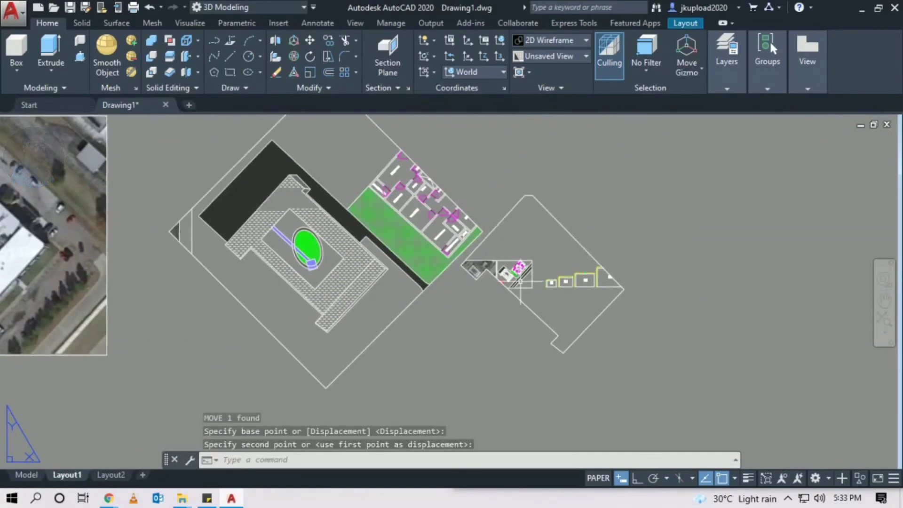
Step: Shift the polygonal viewport slightly farther right, away from the diamond viewport
{"action": "left_click", "coordinate": [596, 206]}
{"action": "left_click", "coordinate": [565, 284]}
{"action": "type", "text": "m"}
{"action": "key", "text": "Return"}
{"action": "left_click", "coordinate": [611, 368]}
{"action": "left_click", "coordinate": [660, 366]}
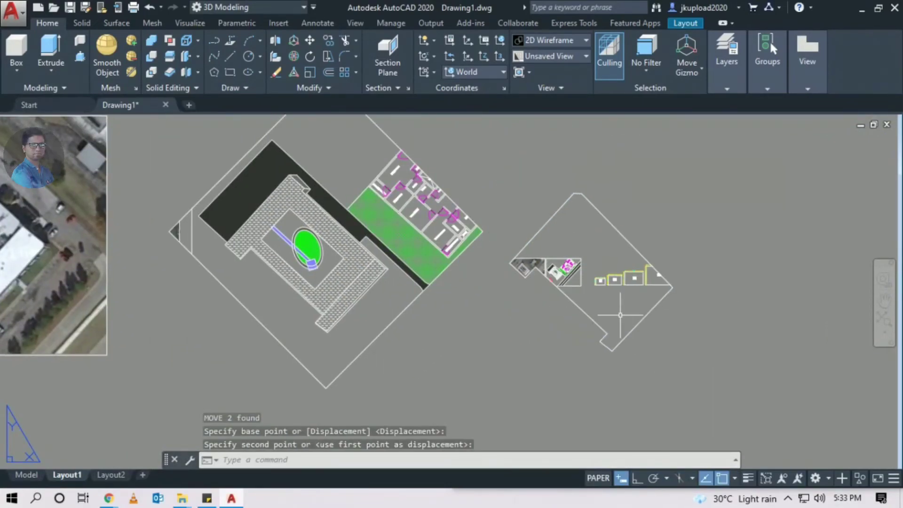
Step: Activate the polygonal viewport, fill its outline with the hatched courtyard building, and return to paper space
{"action": "scroll", "coordinate": [608, 281], "scroll_direction": "up", "scroll_amount": 4}
{"action": "left_click", "coordinate": [606, 284]}
{"action": "key", "text": "Escape"}
{"action": "double_click", "coordinate": [607, 284]}
{"action": "scroll", "coordinate": [499, 248], "scroll_direction": "up", "scroll_amount": 8}
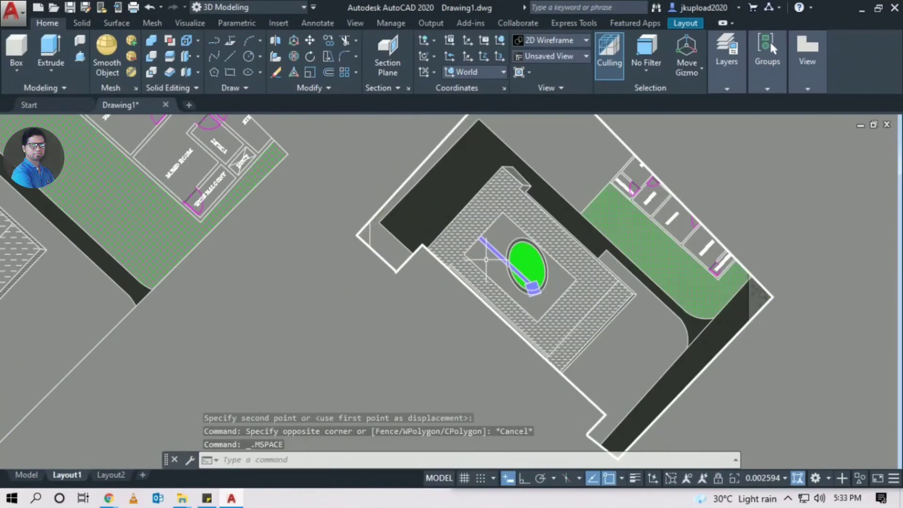
{"action": "scroll", "coordinate": [499, 248], "scroll_direction": "up", "scroll_amount": 4}
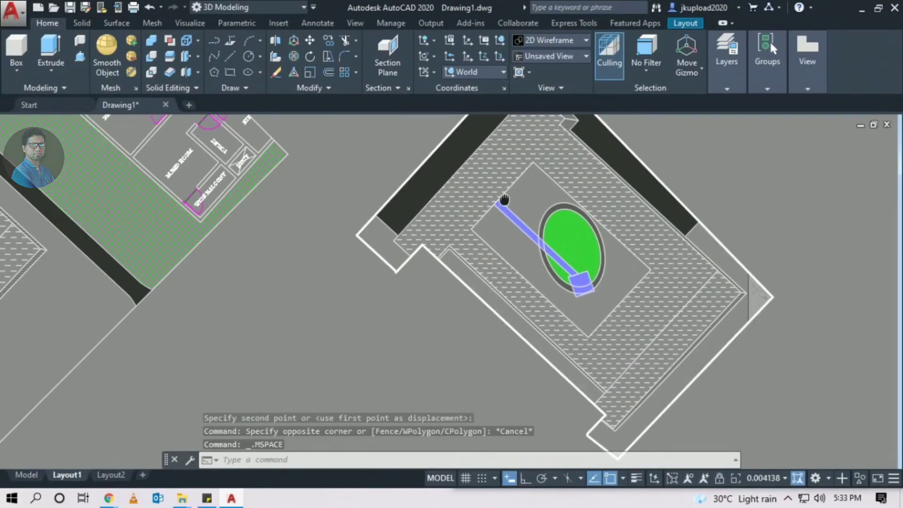
{"action": "double_click", "coordinate": [795, 235]}
Step: Reactivate the polygonal viewport and reframe the hatched building at a smaller scale inside its outline
{"action": "scroll", "coordinate": [592, 284], "scroll_direction": "down", "scroll_amount": 4}
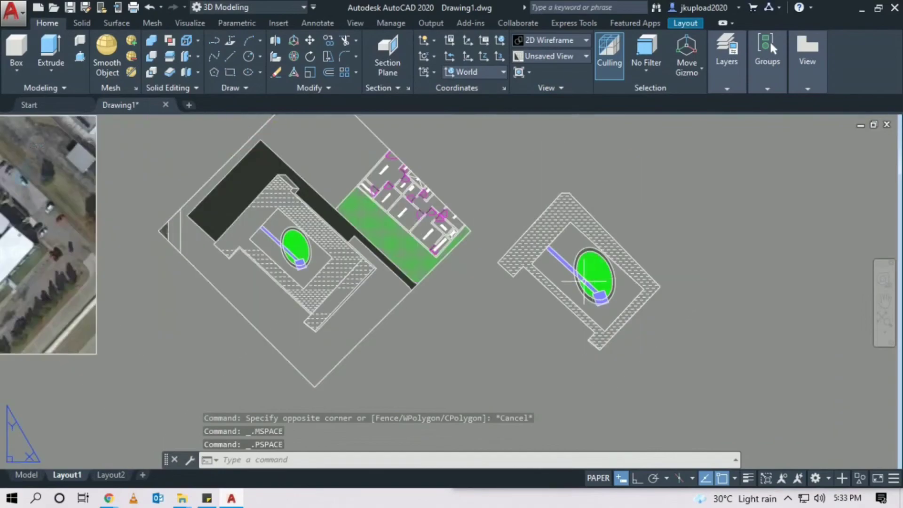
{"action": "scroll", "coordinate": [574, 215], "scroll_direction": "up", "scroll_amount": 2}
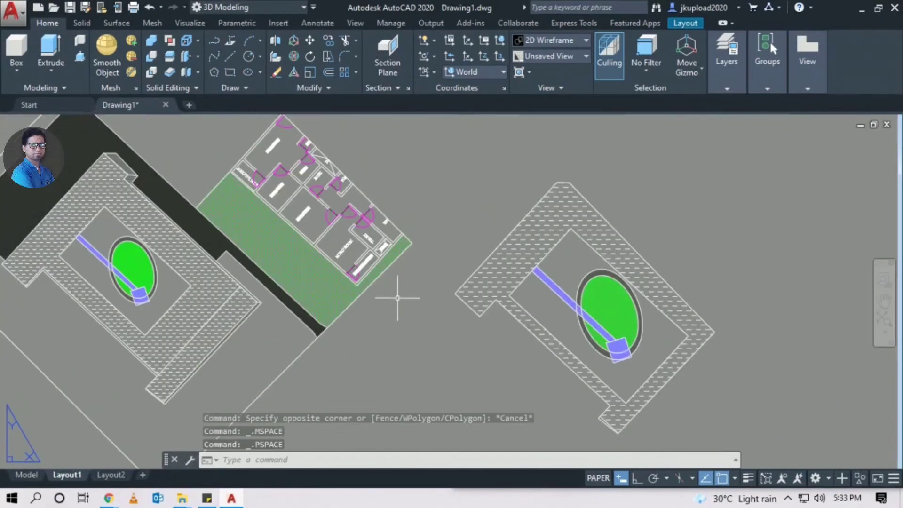
{"action": "double_click", "coordinate": [588, 311]}
{"action": "scroll", "coordinate": [570, 305], "scroll_direction": "down", "scroll_amount": 2}
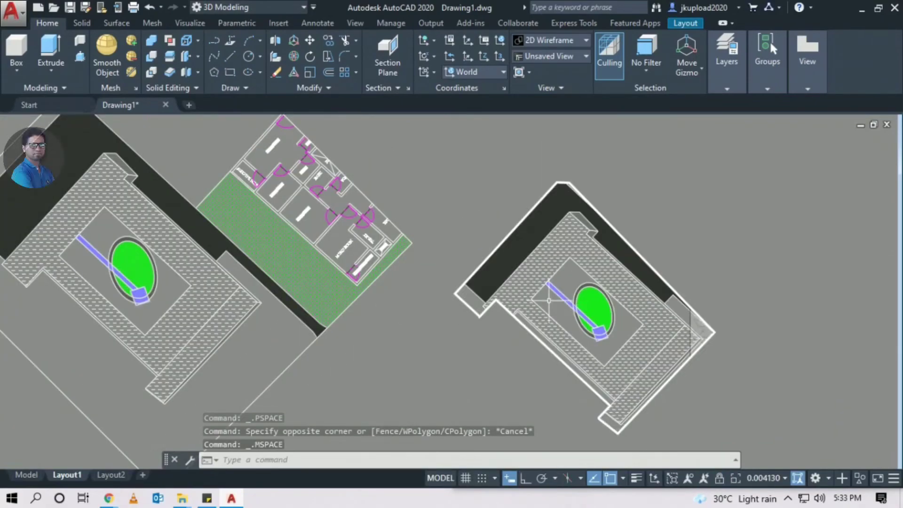
{"action": "scroll", "coordinate": [545, 296], "scroll_direction": "up", "scroll_amount": 2}
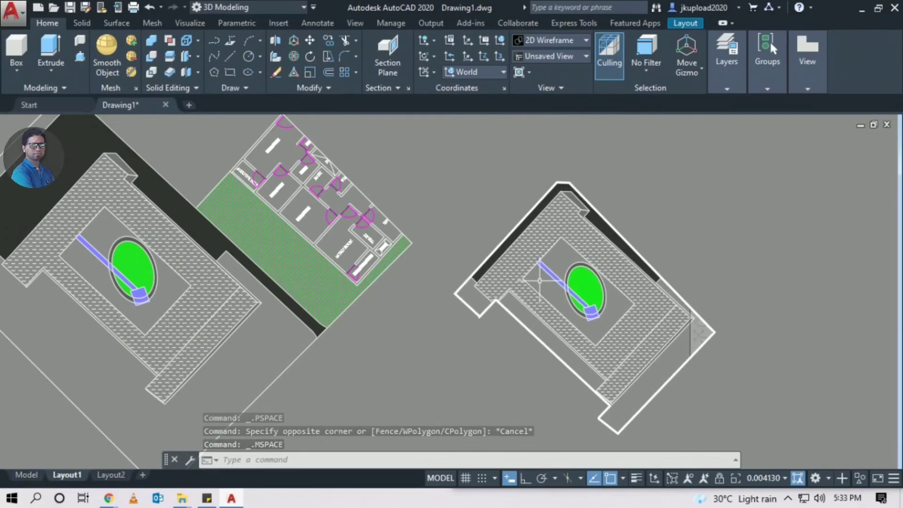